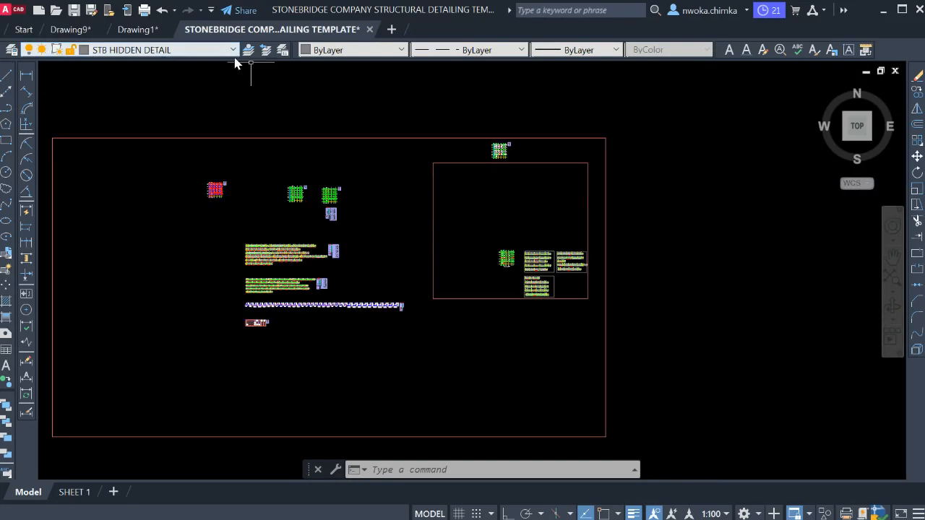
Step: Look over the structural drawings in model space and check the SHEET 1 layout with its title block
{"action": "scroll", "coordinate": [463, 195], "scroll_direction": "up", "scroll_amount": 2}
{"action": "scroll", "coordinate": [520, 128], "scroll_direction": "up", "scroll_amount": 2}
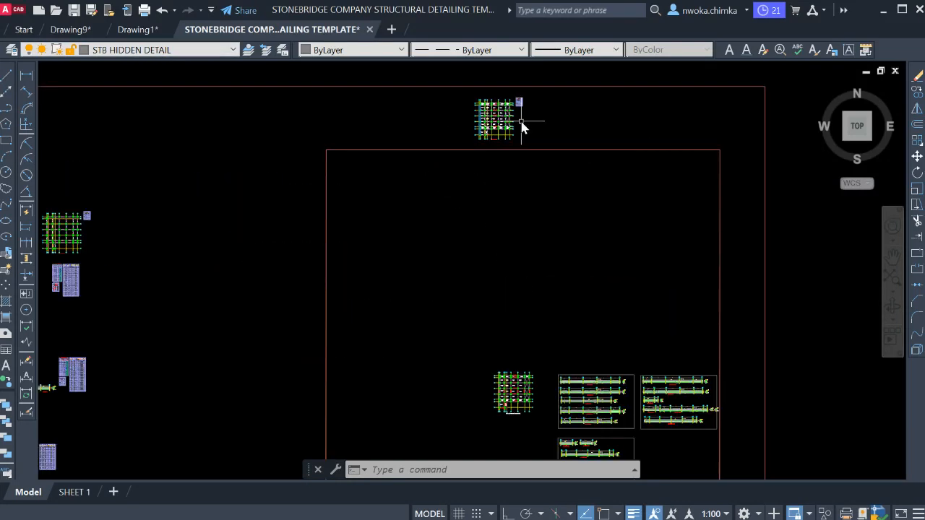
{"action": "middle_click_drag", "start_coordinate": [384, 155], "coordinate": [367, 119]}
{"action": "middle_click_drag", "start_coordinate": [464, 233], "coordinate": [404, 163]}
{"action": "scroll", "coordinate": [400, 289], "scroll_direction": "up", "scroll_amount": 3}
{"action": "scroll", "coordinate": [428, 272], "scroll_direction": "down", "scroll_amount": 2}
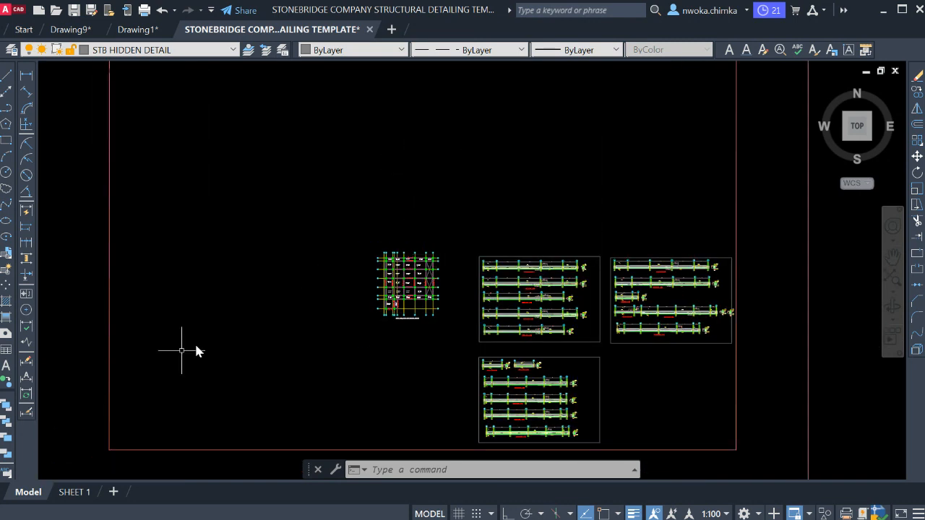
{"action": "left_click", "coordinate": [72, 492]}
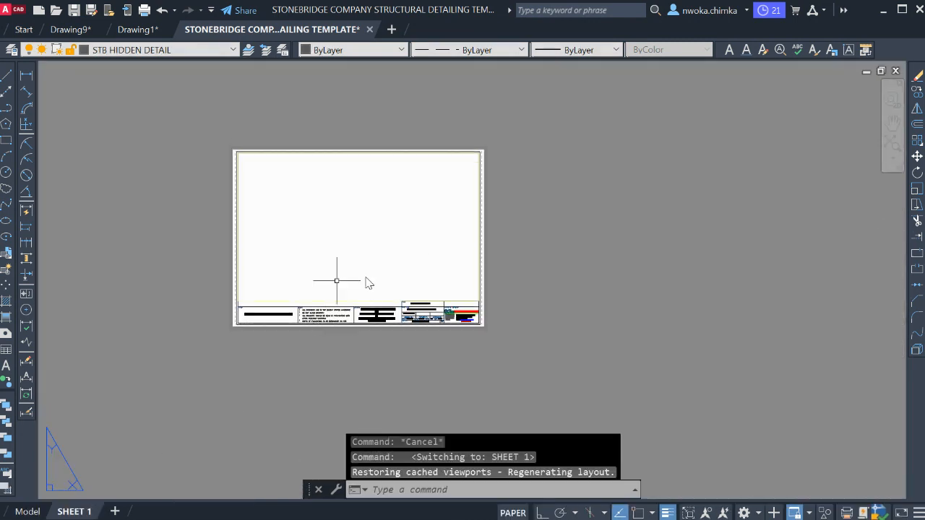
{"action": "left_click", "coordinate": [28, 511]}
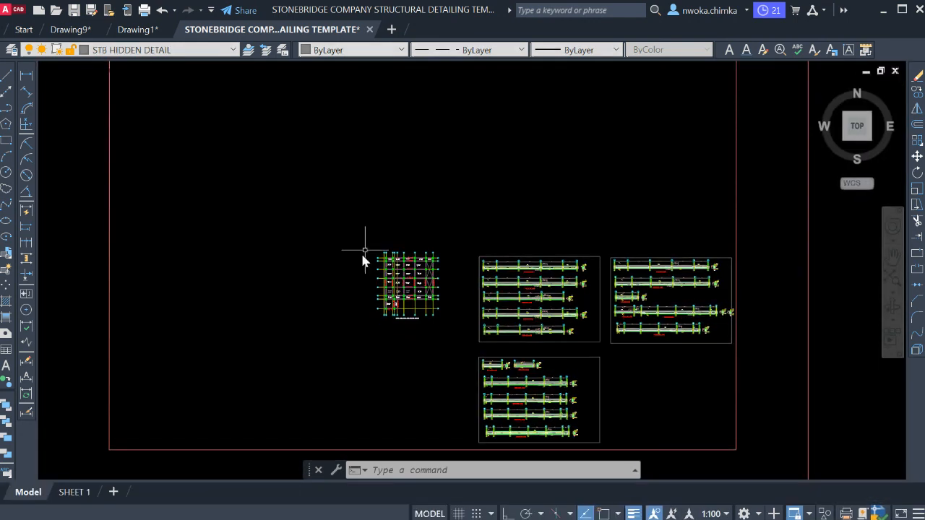
Step: Examine the first slab, beam and column layout, including its gridlines, beam labels and drawing title
{"action": "scroll", "coordinate": [415, 280], "scroll_direction": "up", "scroll_amount": 4}
{"action": "scroll", "coordinate": [414, 282], "scroll_direction": "up", "scroll_amount": 5}
{"action": "scroll", "coordinate": [351, 165], "scroll_direction": "up", "scroll_amount": 1}
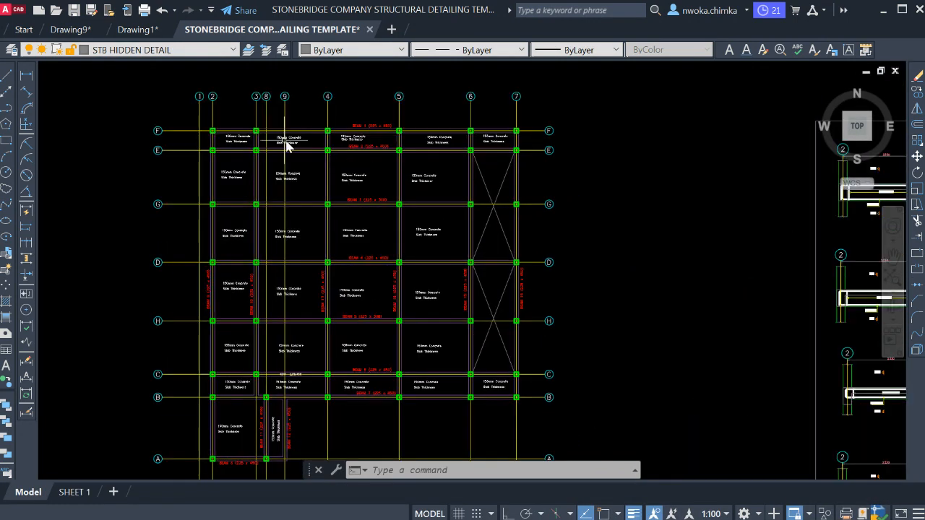
{"action": "scroll", "coordinate": [369, 249], "scroll_direction": "down", "scroll_amount": 4}
{"action": "scroll", "coordinate": [334, 433], "scroll_direction": "up", "scroll_amount": 6}
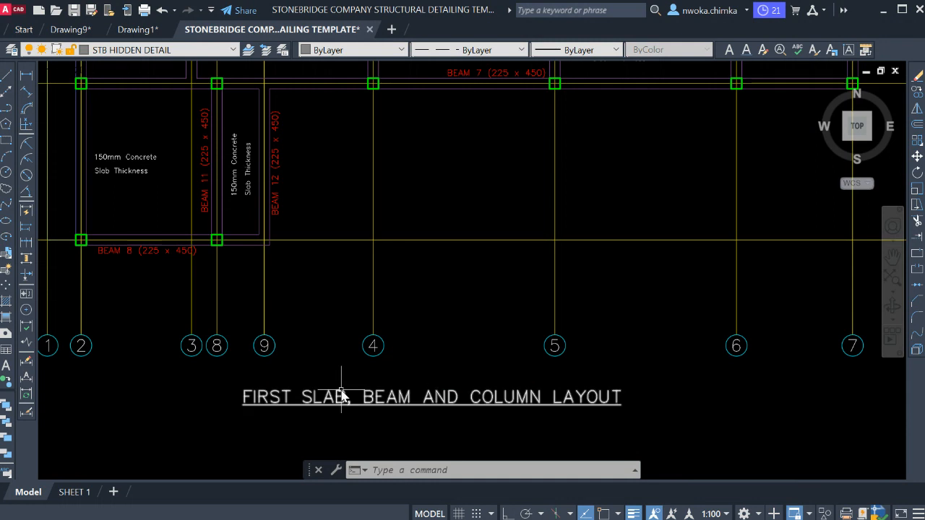
{"action": "scroll", "coordinate": [469, 325], "scroll_direction": "down", "scroll_amount": 5}
{"action": "scroll", "coordinate": [456, 271], "scroll_direction": "up", "scroll_amount": 2}
{"action": "scroll", "coordinate": [401, 213], "scroll_direction": "down", "scroll_amount": 3}
{"action": "scroll", "coordinate": [282, 148], "scroll_direction": "up", "scroll_amount": 4}
{"action": "scroll", "coordinate": [509, 150], "scroll_direction": "down", "scroll_amount": 4}
{"action": "scroll", "coordinate": [504, 151], "scroll_direction": "up", "scroll_amount": 6}
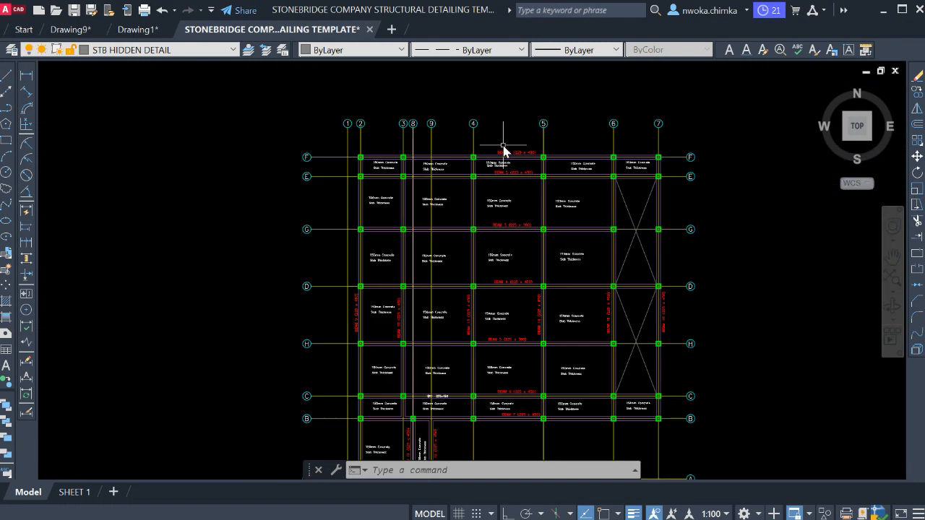
Step: Examine the framed groups of beam details beside the first slab layout
{"action": "scroll", "coordinate": [484, 161], "scroll_direction": "down", "scroll_amount": 3}
{"action": "scroll", "coordinate": [361, 157], "scroll_direction": "down", "scroll_amount": 4}
{"action": "middle_click_drag", "start_coordinate": [490, 180], "coordinate": [340, 182]}
{"action": "scroll", "coordinate": [471, 173], "scroll_direction": "down", "scroll_amount": 2}
{"action": "scroll", "coordinate": [471, 174], "scroll_direction": "up", "scroll_amount": 4}
{"action": "scroll", "coordinate": [471, 193], "scroll_direction": "down", "scroll_amount": 2}
{"action": "scroll", "coordinate": [432, 196], "scroll_direction": "up", "scroll_amount": 5}
{"action": "scroll", "coordinate": [504, 194], "scroll_direction": "down", "scroll_amount": 2}
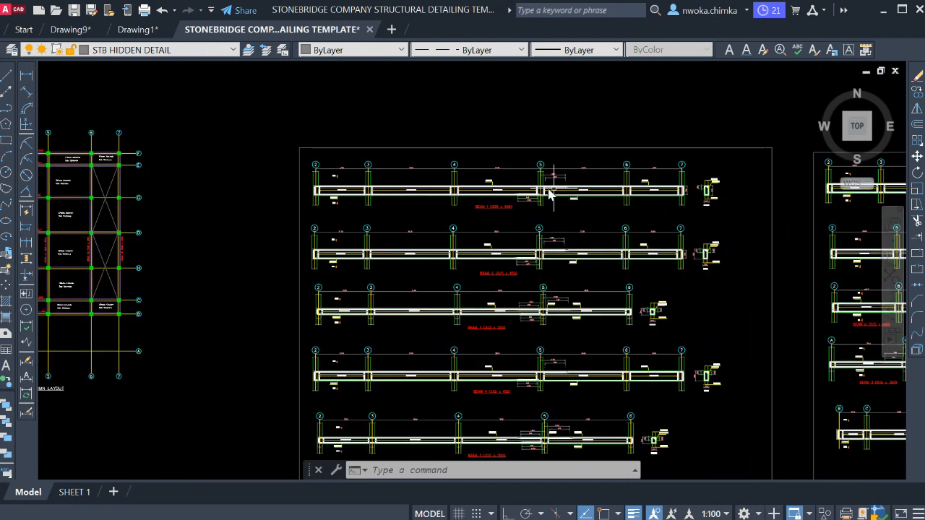
{"action": "scroll", "coordinate": [479, 224], "scroll_direction": "down", "scroll_amount": 3}
{"action": "scroll", "coordinate": [582, 239], "scroll_direction": "up", "scroll_amount": 3}
{"action": "scroll", "coordinate": [398, 245], "scroll_direction": "down", "scroll_amount": 2}
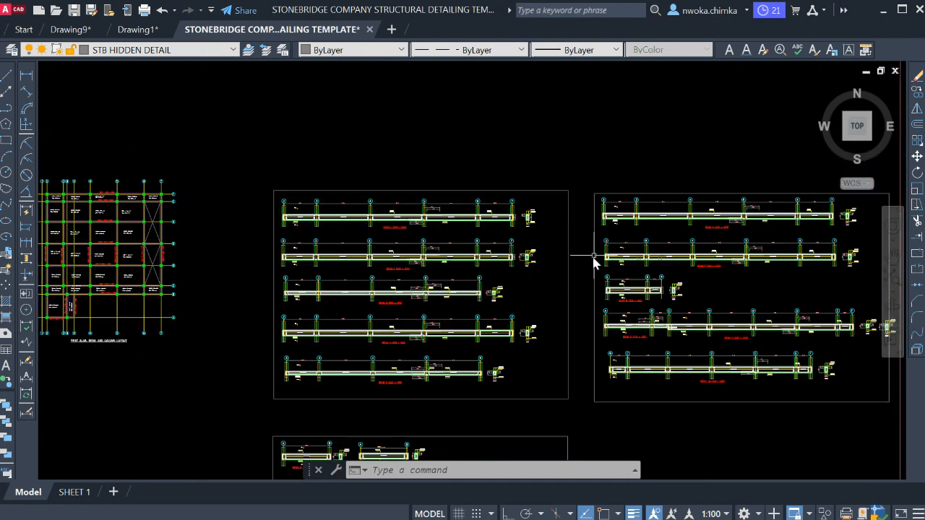
{"action": "scroll", "coordinate": [588, 275], "scroll_direction": "down", "scroll_amount": 2}
{"action": "scroll", "coordinate": [376, 232], "scroll_direction": "up", "scroll_amount": 3}
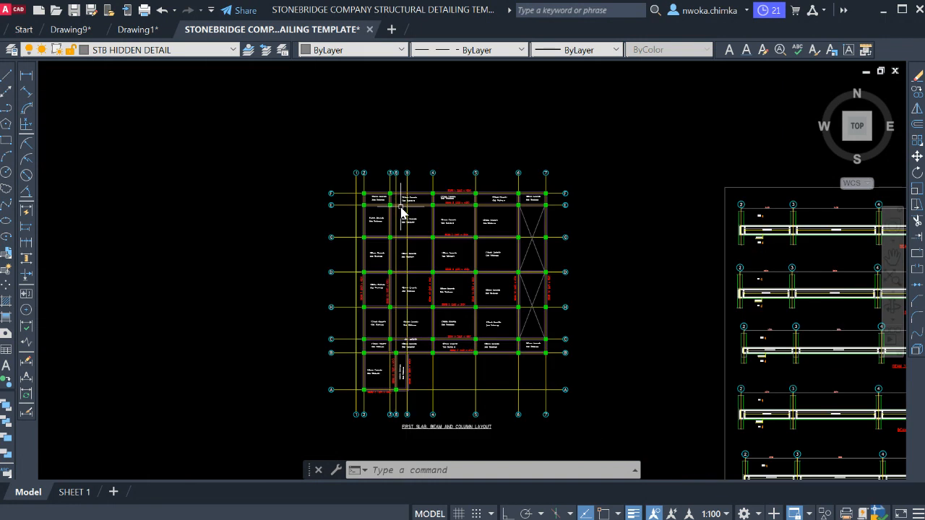
Step: Review the first slab layout's grids and slab panels in model space, and check the SHEET 1 title block sheet
{"action": "scroll", "coordinate": [263, 203], "scroll_direction": "up", "scroll_amount": 3}
{"action": "scroll", "coordinate": [263, 202], "scroll_direction": "up", "scroll_amount": 2}
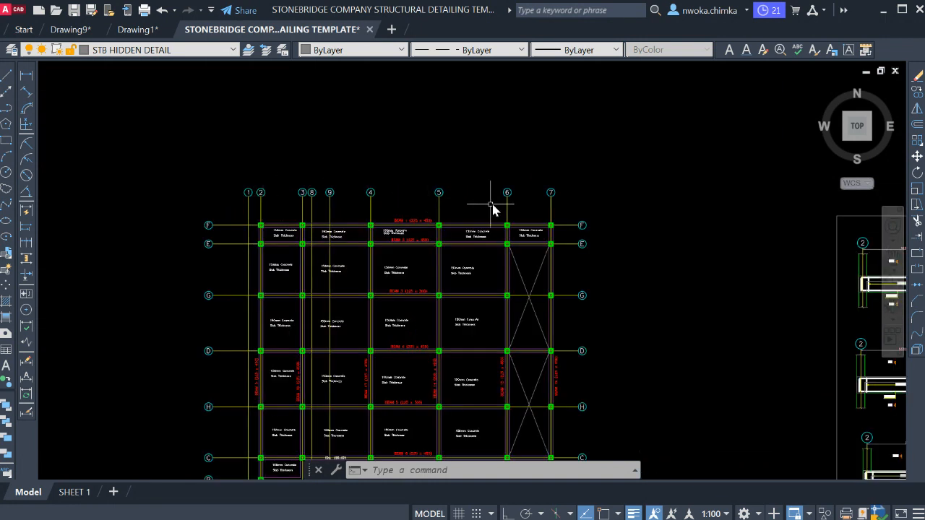
{"action": "scroll", "coordinate": [581, 231], "scroll_direction": "down", "scroll_amount": 3}
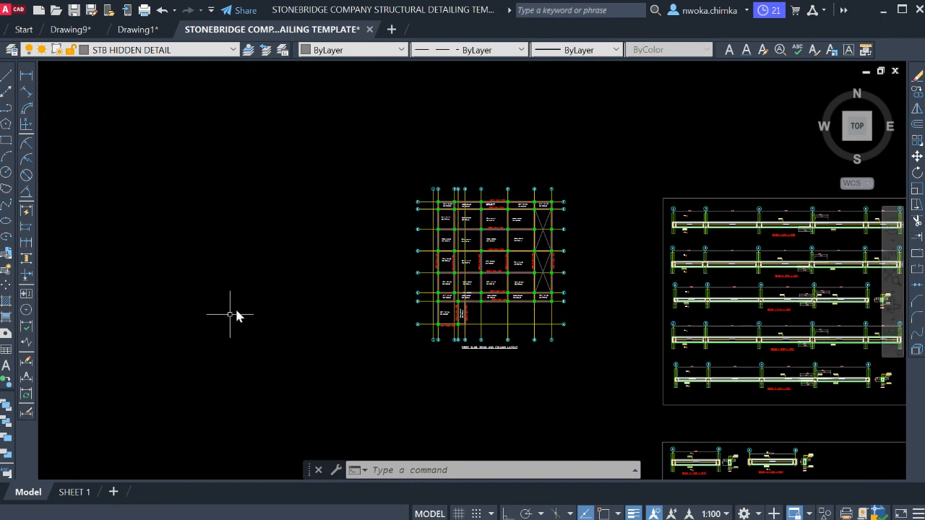
{"action": "left_click", "coordinate": [83, 492]}
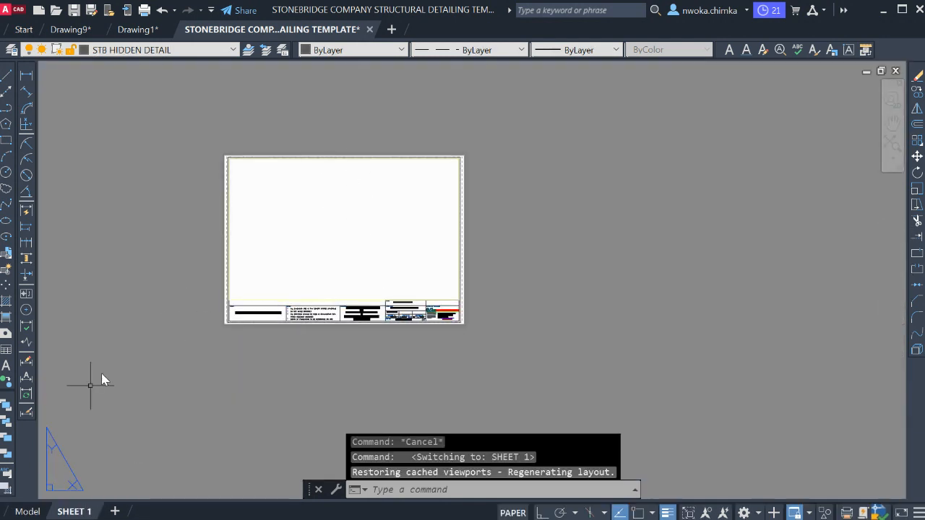
{"action": "left_click", "coordinate": [29, 510]}
{"action": "scroll", "coordinate": [514, 244], "scroll_direction": "up", "scroll_amount": 5}
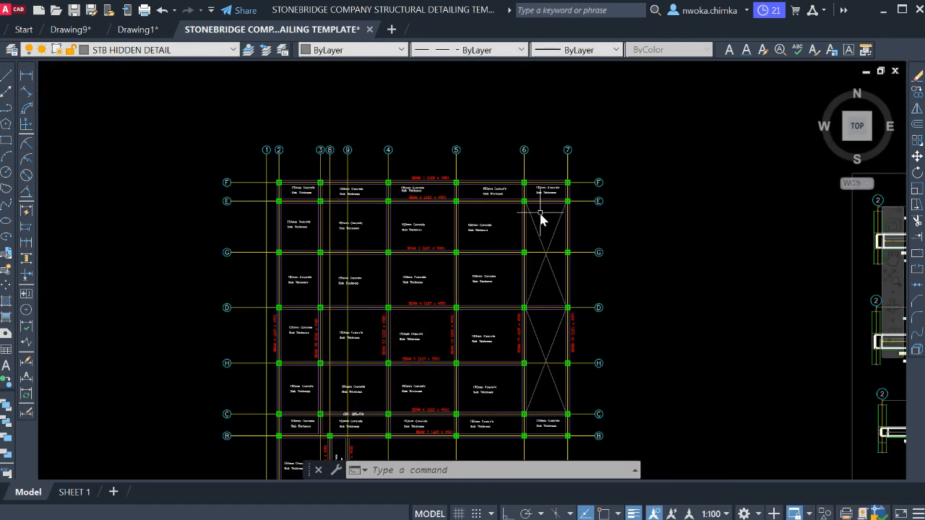
{"action": "middle_click_drag", "start_coordinate": [437, 186], "coordinate": [423, 181]}
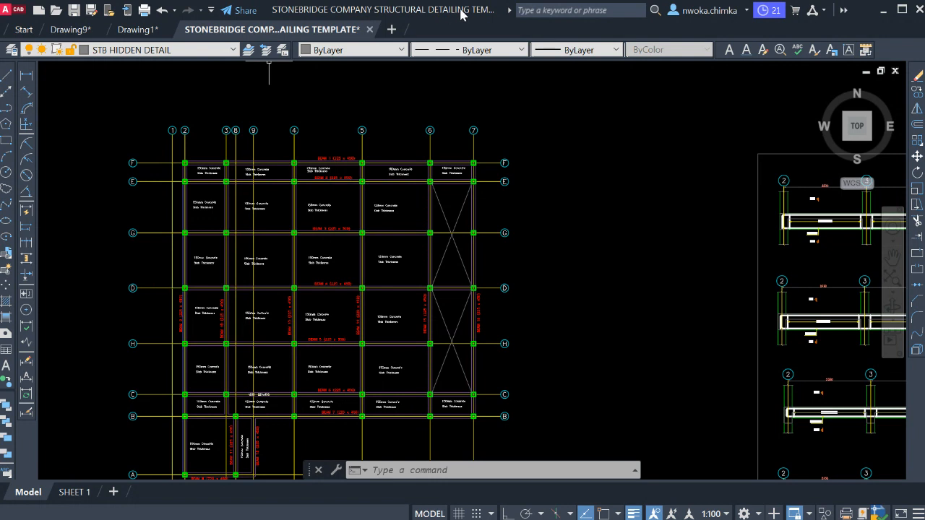
{"action": "scroll", "coordinate": [387, 130], "scroll_direction": "down", "scroll_amount": 3}
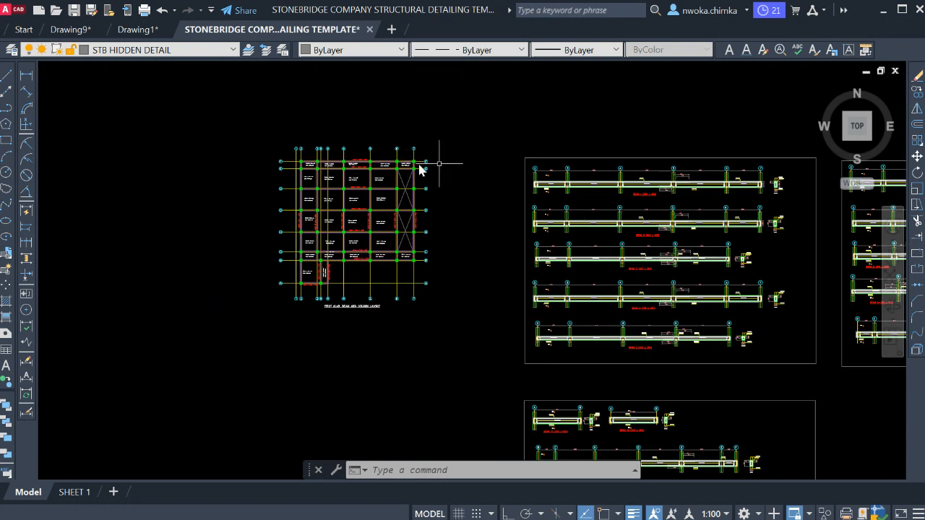
{"action": "scroll", "coordinate": [386, 162], "scroll_direction": "down", "scroll_amount": 5}
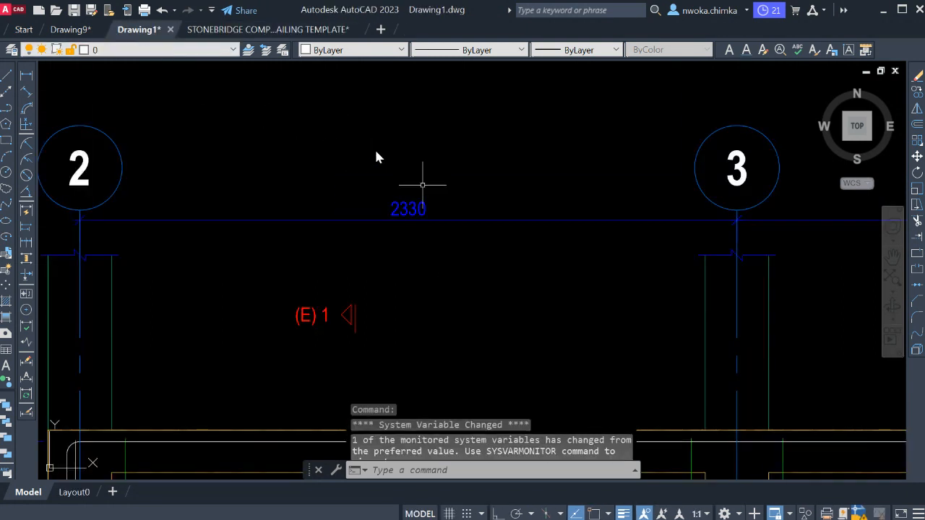
Step: View the slab layout and beam details in Drawing1, and return to the STONEBRIDGE structural detailing template drawing
{"action": "scroll", "coordinate": [376, 149], "scroll_direction": "down", "scroll_amount": 10}
{"action": "middle_click_drag", "start_coordinate": [374, 156], "coordinate": [364, 180]}
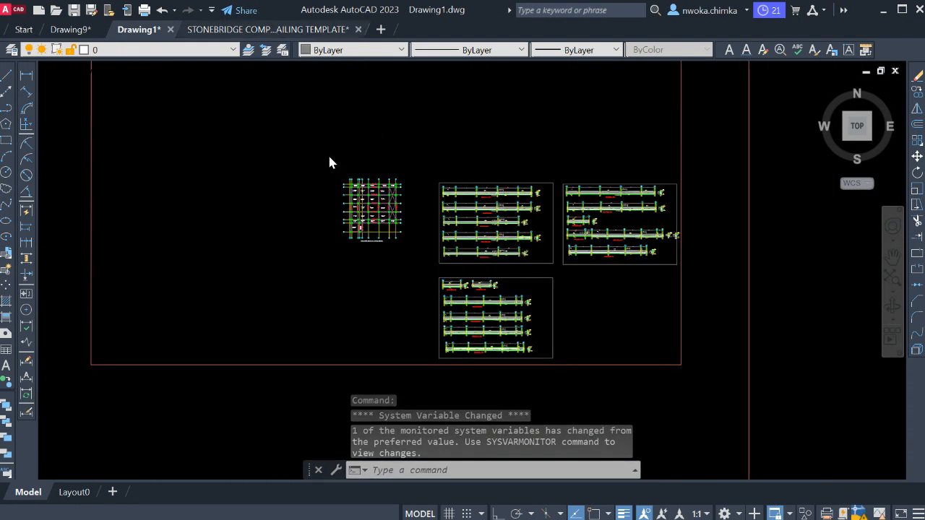
{"action": "key", "text": "ctrl+Tab"}
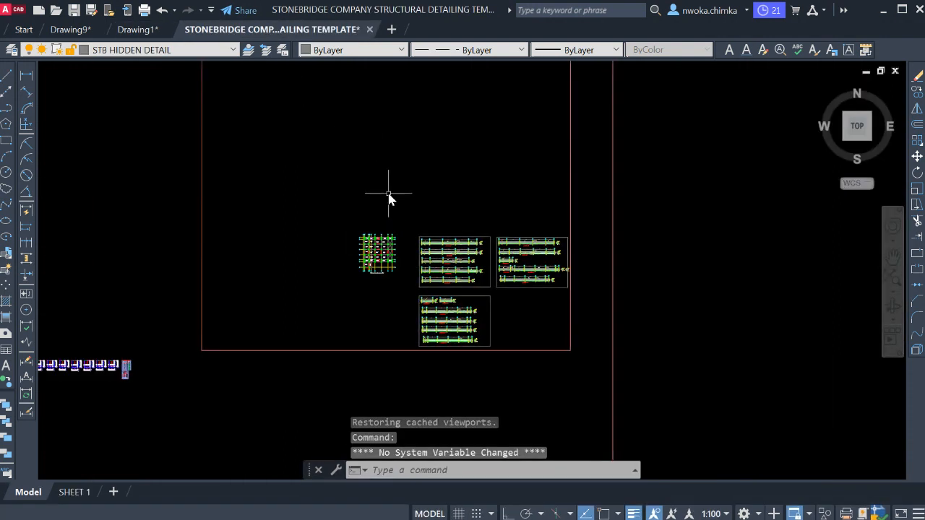
Step: Examine the existing rows of beam elevations and sections outside the inner drawing frame
{"action": "scroll", "coordinate": [505, 217], "scroll_direction": "down", "scroll_amount": 2}
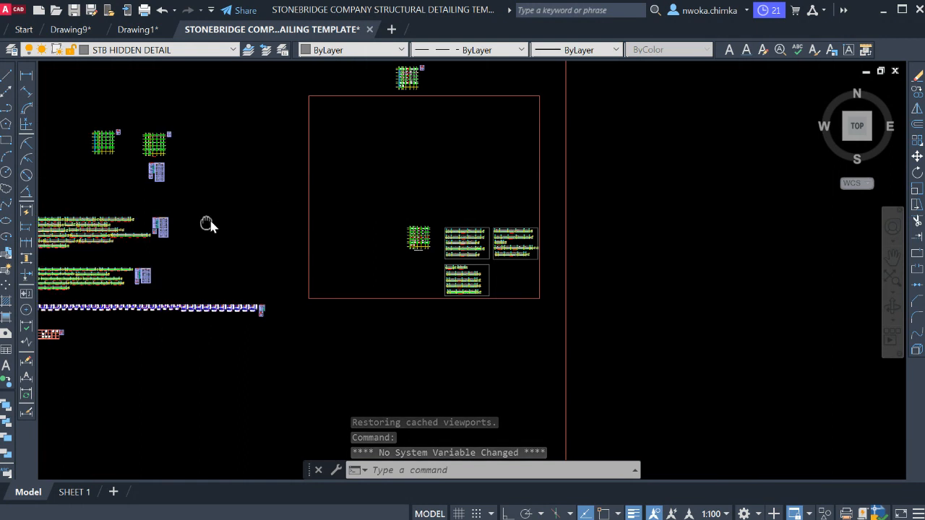
{"action": "middle_click_drag", "start_coordinate": [206, 223], "coordinate": [472, 217]}
{"action": "scroll", "coordinate": [312, 214], "scroll_direction": "up", "scroll_amount": 2}
{"action": "scroll", "coordinate": [330, 231], "scroll_direction": "up", "scroll_amount": 4}
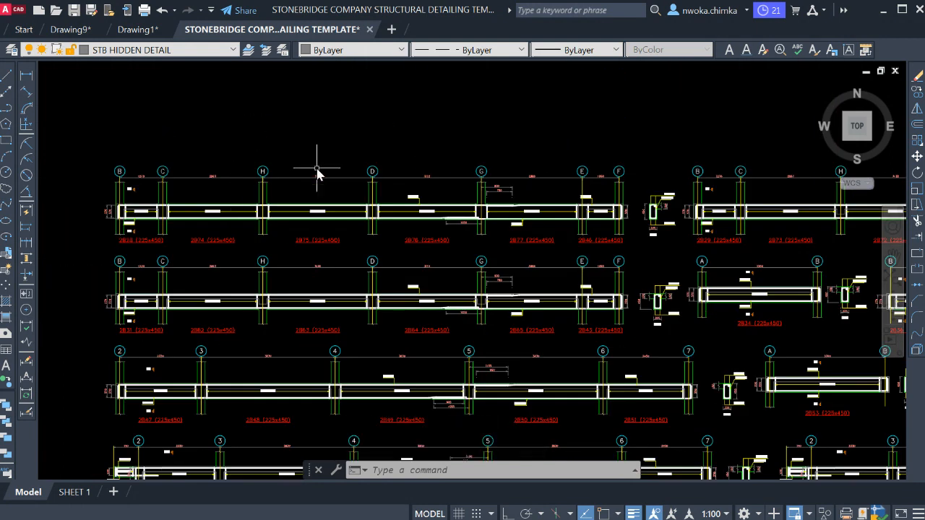
{"action": "scroll", "coordinate": [161, 209], "scroll_direction": "up", "scroll_amount": 4}
{"action": "scroll", "coordinate": [311, 208], "scroll_direction": "down", "scroll_amount": 7}
{"action": "scroll", "coordinate": [295, 210], "scroll_direction": "down", "scroll_amount": 3}
{"action": "middle_click_drag", "start_coordinate": [383, 187], "coordinate": [314, 228]}
{"action": "scroll", "coordinate": [388, 187], "scroll_direction": "down", "scroll_amount": 1}
{"action": "middle_click_drag", "start_coordinate": [524, 183], "coordinate": [319, 208]}
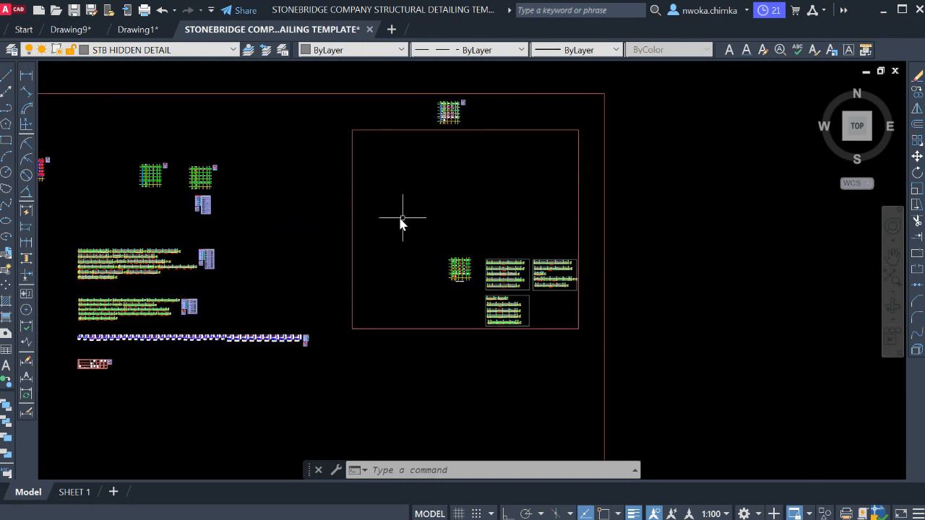
Step: Inspect the grid bubbles and column positions along the upper edge of the first slab layout
{"action": "scroll", "coordinate": [454, 269], "scroll_direction": "up", "scroll_amount": 8}
{"action": "scroll", "coordinate": [488, 242], "scroll_direction": "up", "scroll_amount": 3}
{"action": "middle_click_drag", "start_coordinate": [488, 243], "coordinate": [373, 227]}
{"action": "scroll", "coordinate": [333, 171], "scroll_direction": "down", "scroll_amount": 3}
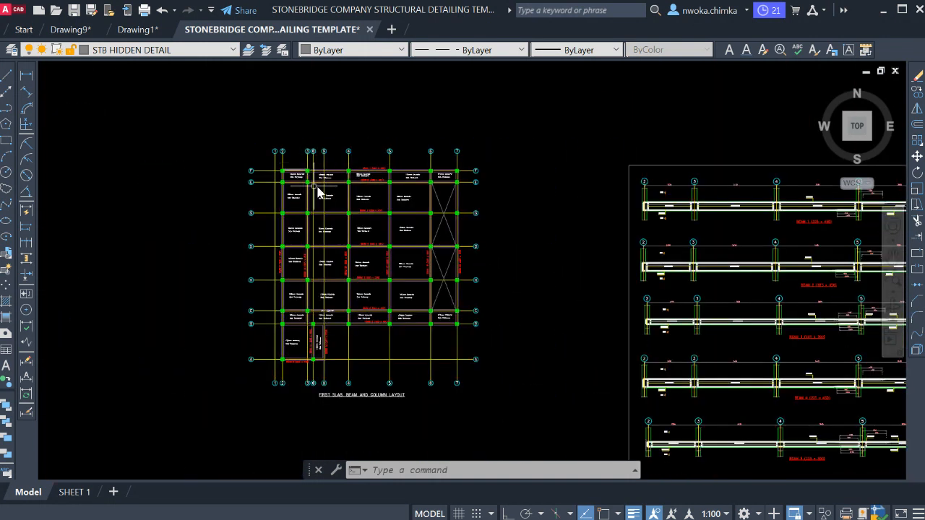
{"action": "scroll", "coordinate": [305, 172], "scroll_direction": "up", "scroll_amount": 2}
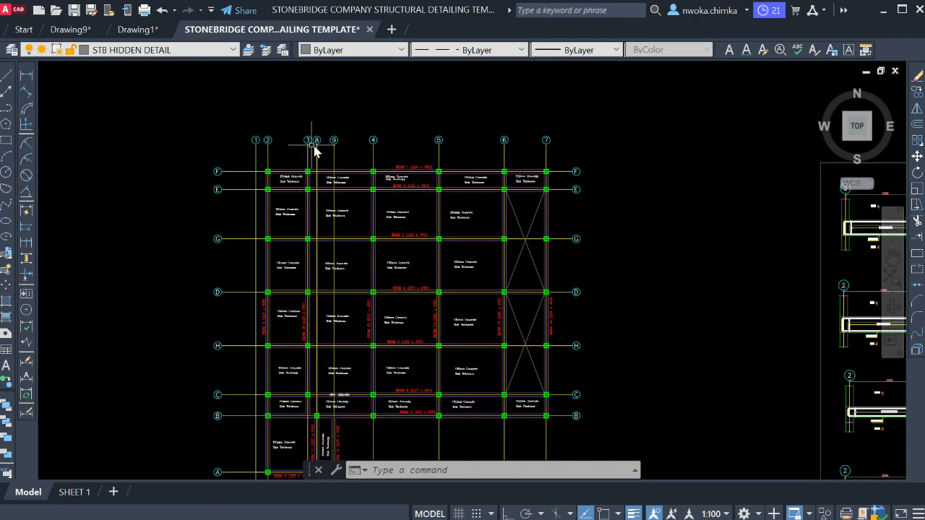
{"action": "scroll", "coordinate": [250, 158], "scroll_direction": "up", "scroll_amount": 4}
{"action": "scroll", "coordinate": [304, 166], "scroll_direction": "down", "scroll_amount": 5}
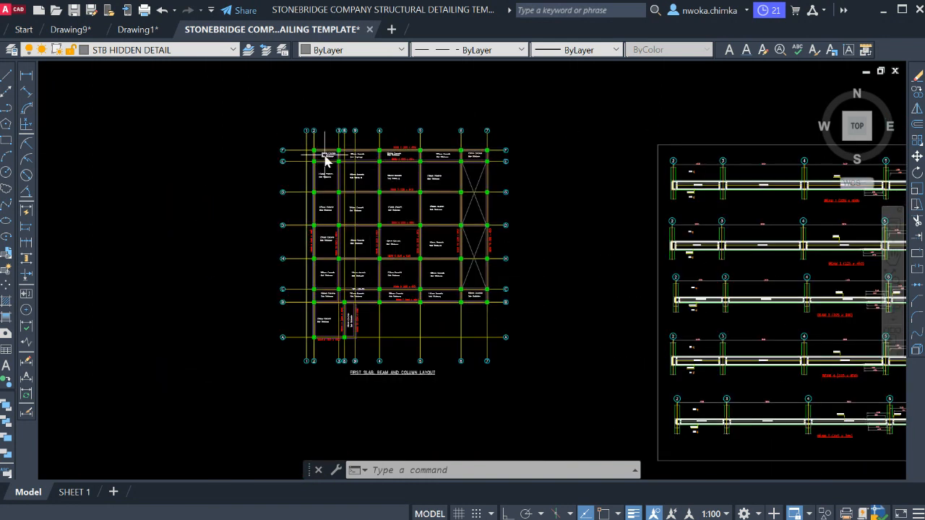
Step: Make STB Dimensions the current layer
{"action": "scroll", "coordinate": [394, 124], "scroll_direction": "up", "scroll_amount": 2}
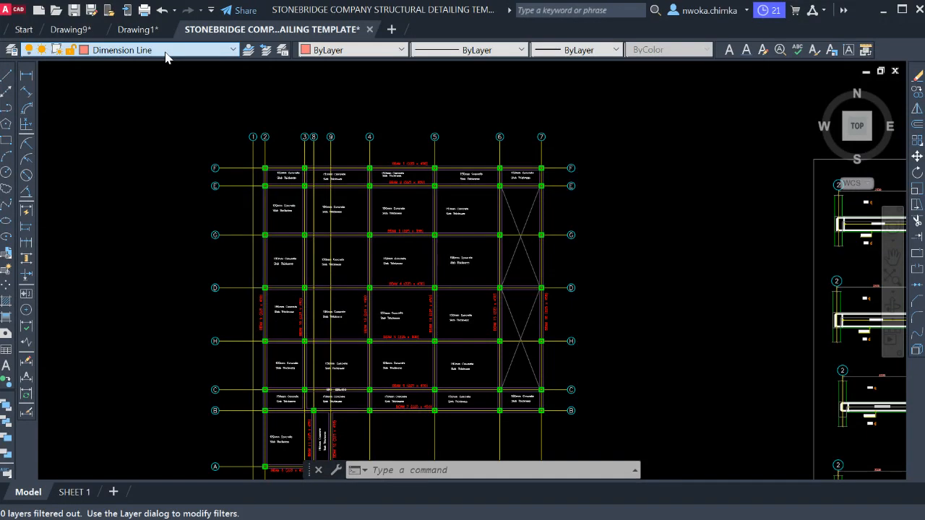
{"action": "left_click", "coordinate": [165, 53]}
{"action": "left_click", "coordinate": [154, 313]}
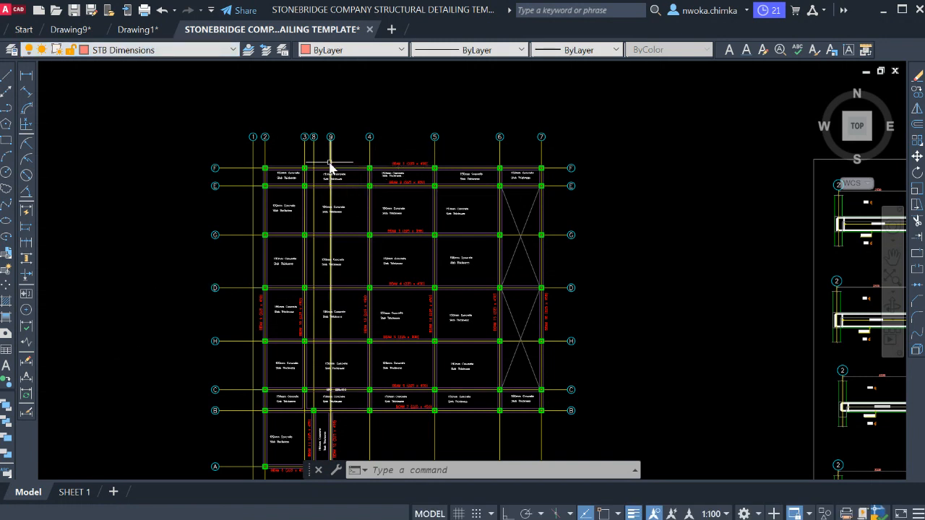
Step: Set NLNG DIM 50 as the current dimension style and close the style manager
{"action": "type", "text": "d"}
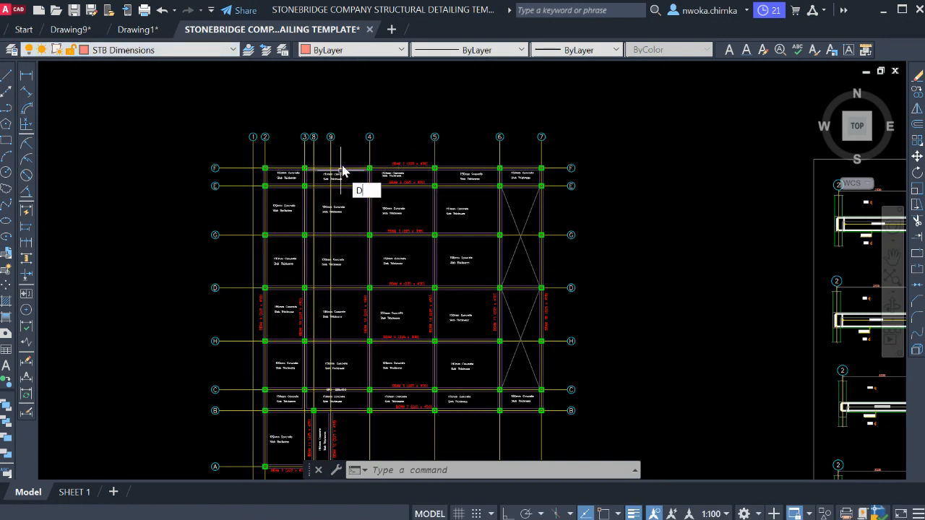
{"action": "key", "text": "Return"}
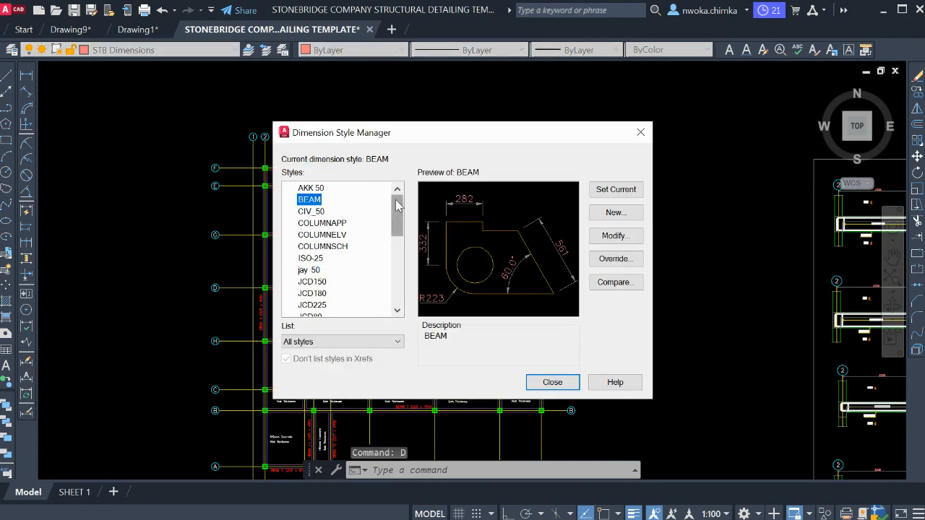
{"action": "scroll", "coordinate": [399, 210], "scroll_direction": "down", "scroll_amount": 5}
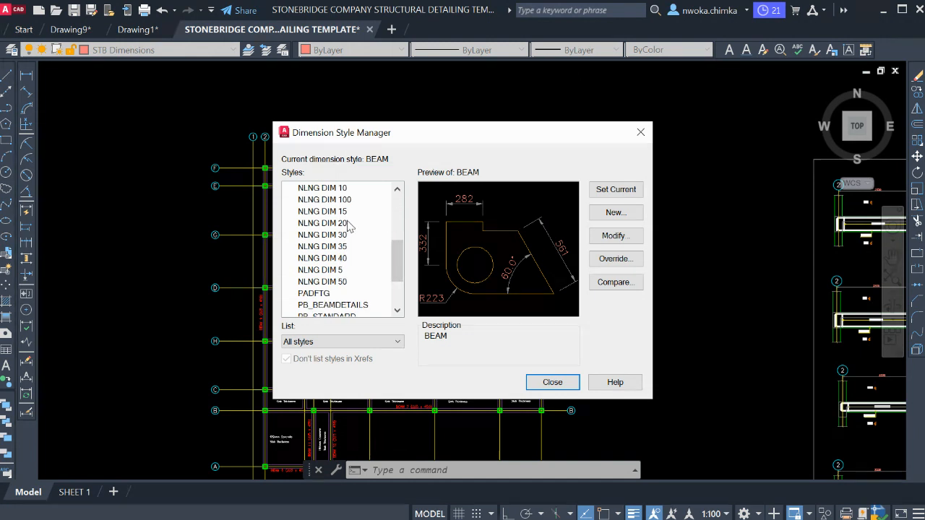
{"action": "left_click", "coordinate": [342, 200]}
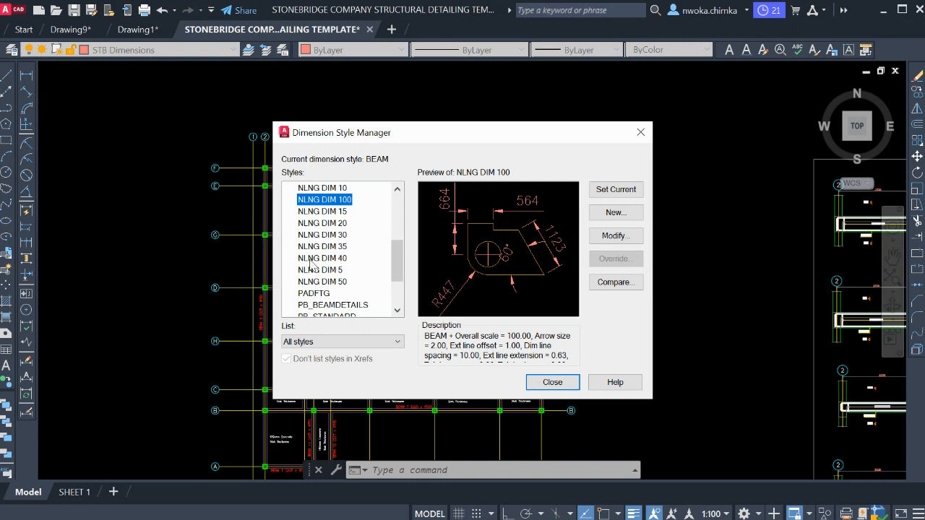
{"action": "left_click", "coordinate": [334, 283]}
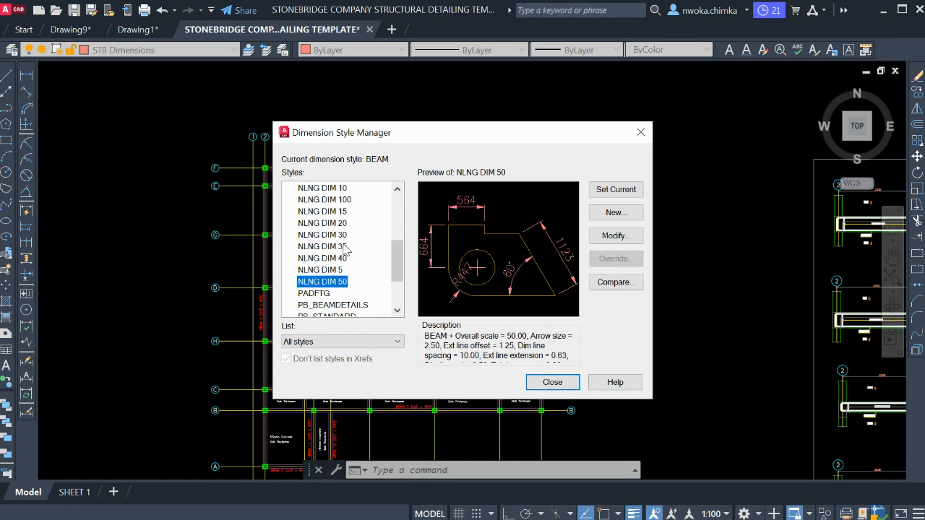
{"action": "left_click", "coordinate": [615, 192]}
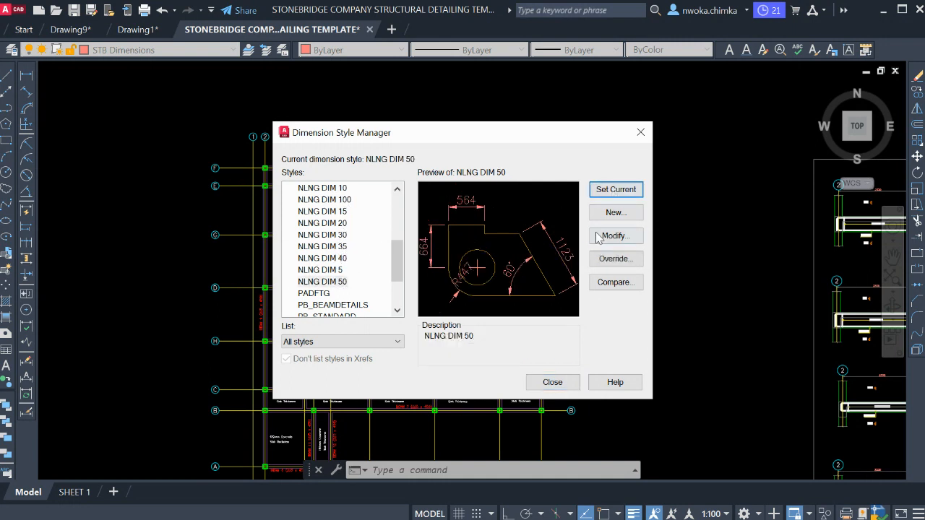
{"action": "left_click", "coordinate": [554, 382]}
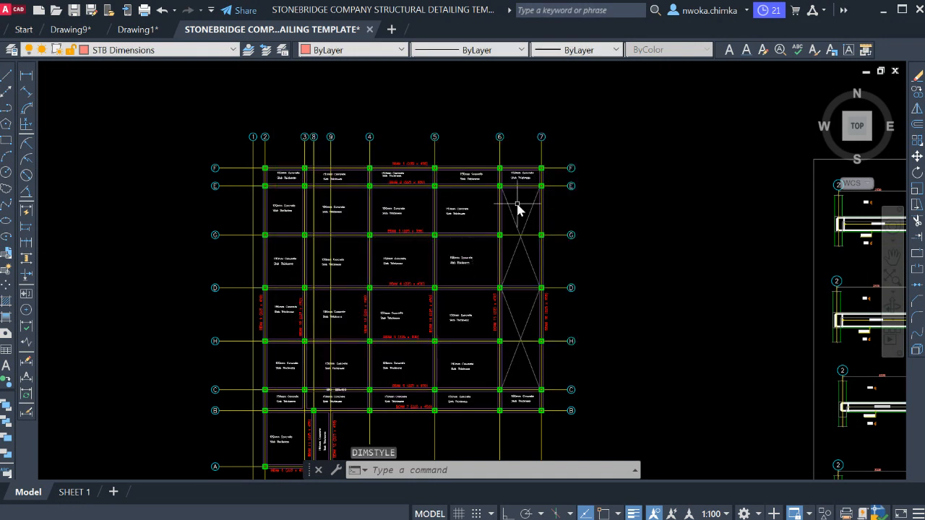
{"action": "scroll", "coordinate": [459, 187], "scroll_direction": "down", "scroll_amount": 2}
{"action": "scroll", "coordinate": [409, 144], "scroll_direction": "up", "scroll_amount": 5}
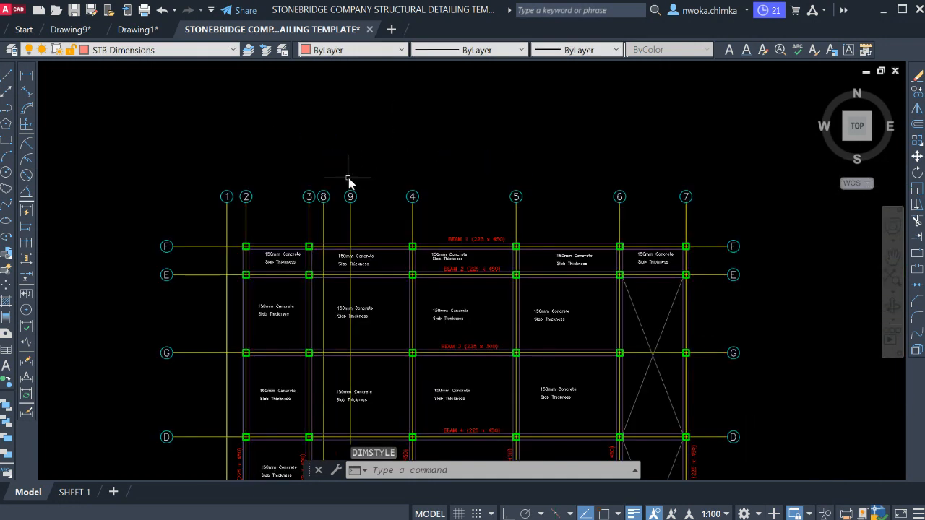
Step: Turn on object snap within the linear dimension command for picking points on the gridlines
{"action": "left_click", "coordinate": [27, 80]}
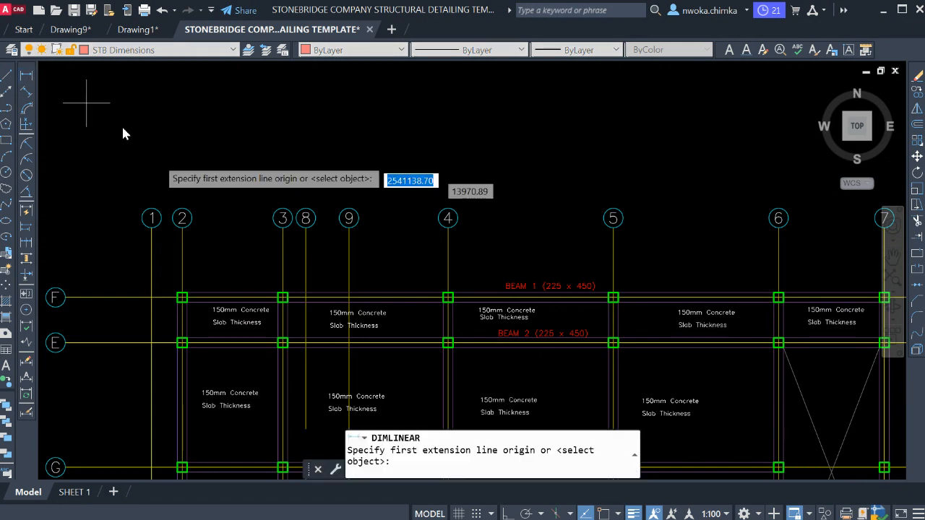
{"action": "scroll", "coordinate": [177, 260], "scroll_direction": "up", "scroll_amount": 3}
{"action": "key", "text": "F3"}
{"action": "left_click", "coordinate": [108, 245]}
{"action": "scroll", "coordinate": [205, 204], "scroll_direction": "down", "scroll_amount": 4}
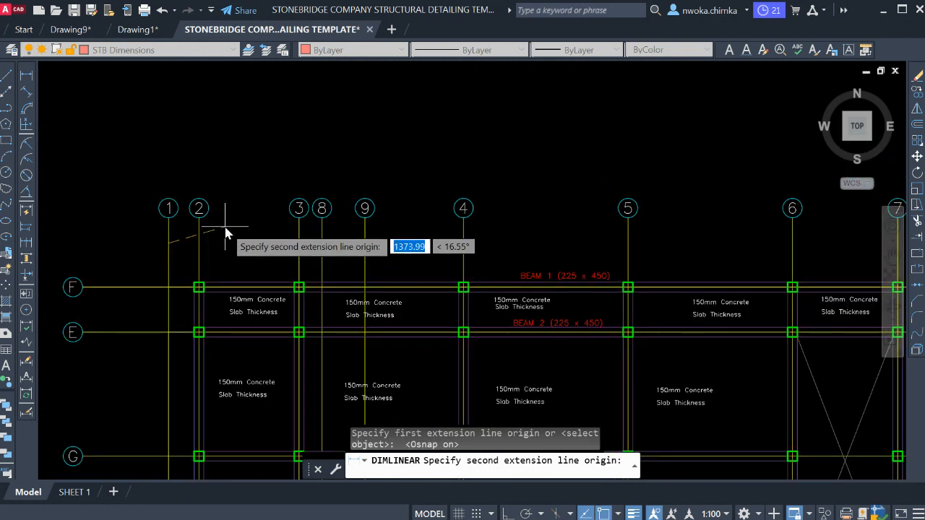
{"action": "scroll", "coordinate": [217, 229], "scroll_direction": "up", "scroll_amount": 4}
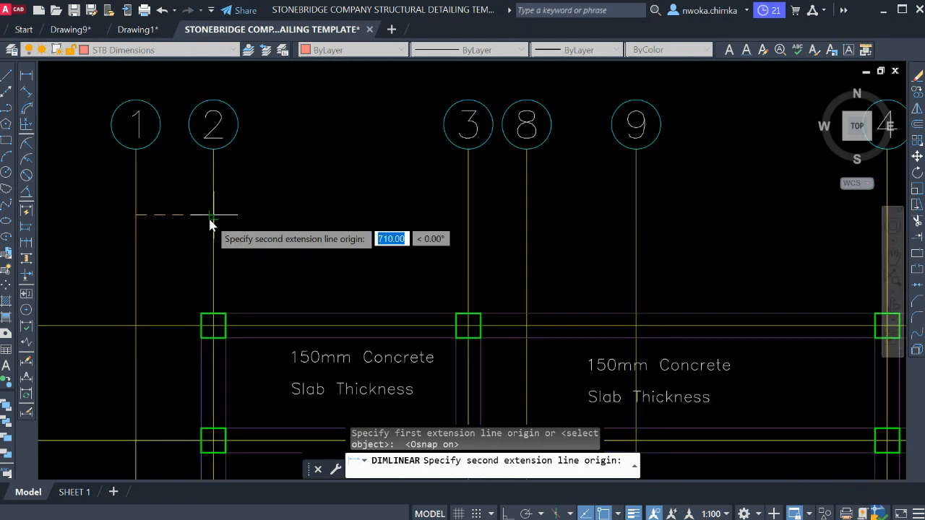
{"action": "scroll", "coordinate": [209, 221], "scroll_direction": "down", "scroll_amount": 2}
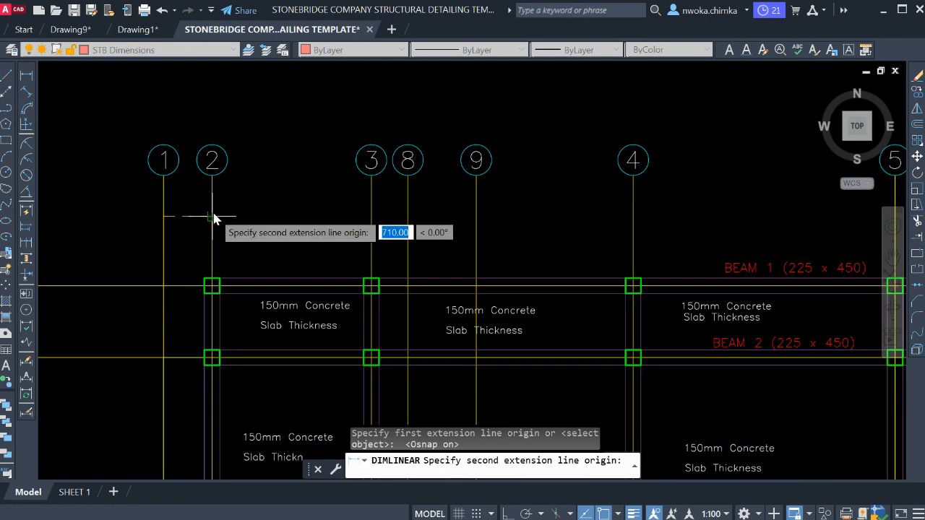
{"action": "scroll", "coordinate": [212, 220], "scroll_direction": "down", "scroll_amount": 2}
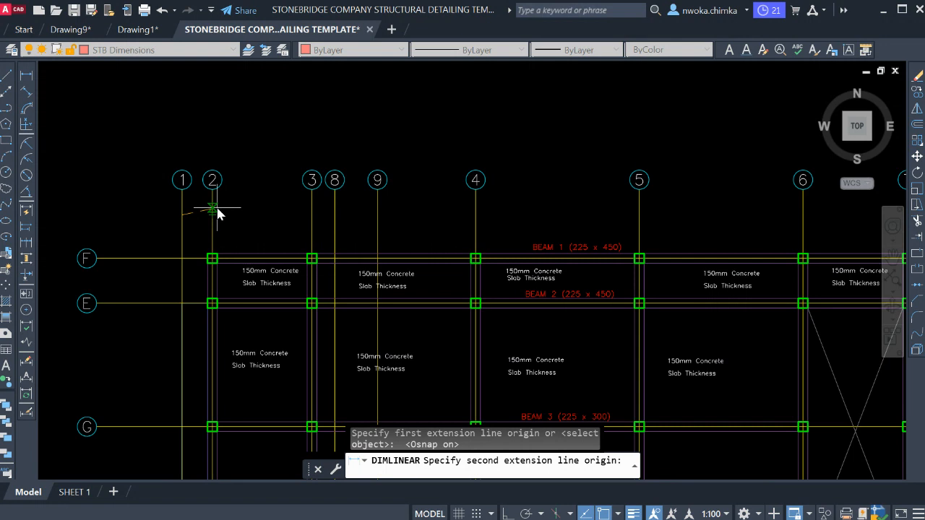
{"action": "scroll", "coordinate": [217, 212], "scroll_direction": "down", "scroll_amount": 4}
{"action": "scroll", "coordinate": [287, 217], "scroll_direction": "up", "scroll_amount": 5}
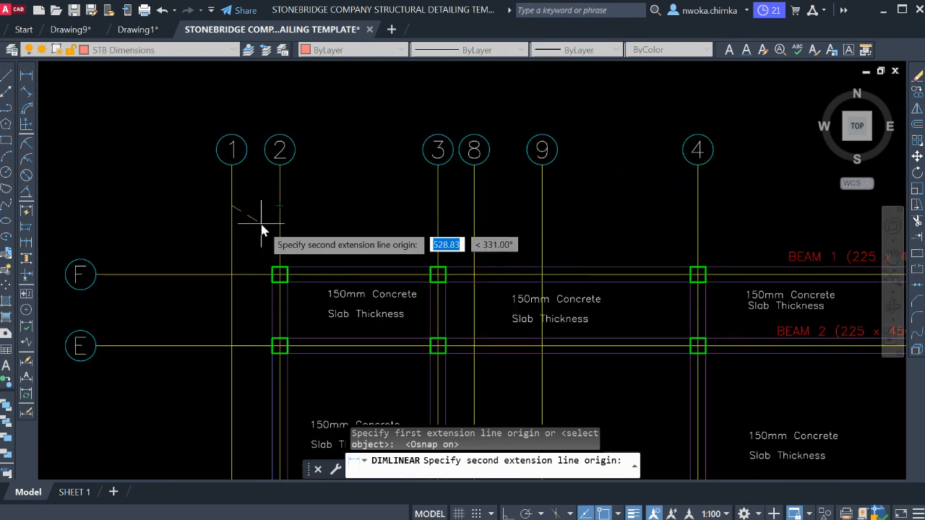
{"action": "key", "text": "Escape"}
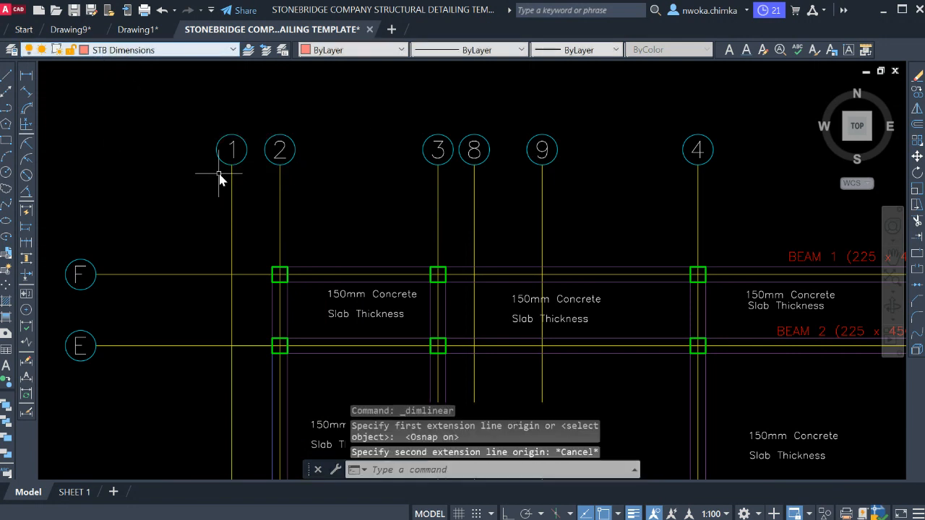
Step: Reselect NLNG DIM 50 in the dimension style manager, set it current again and close the manager
{"action": "type", "text": "d"}
{"action": "key", "text": "Return"}
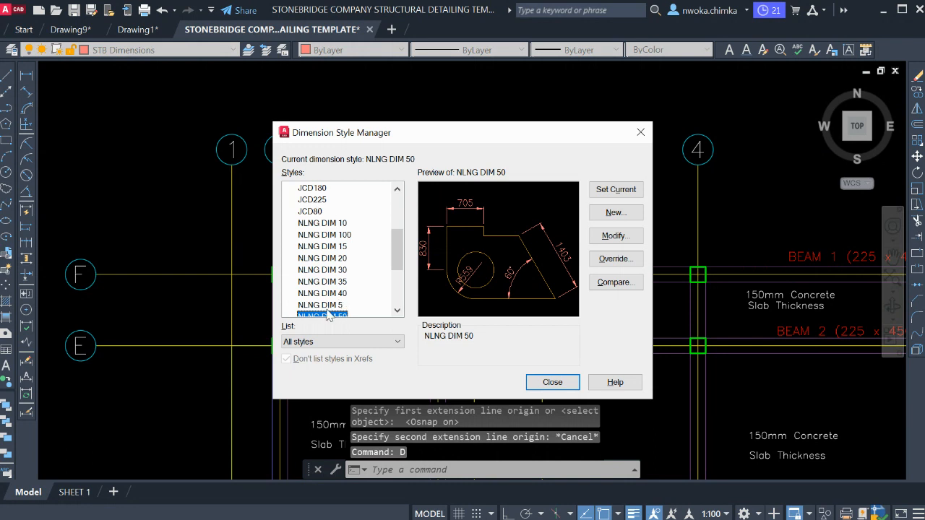
{"action": "scroll", "coordinate": [327, 309], "scroll_direction": "down", "scroll_amount": 1}
{"action": "left_click", "coordinate": [326, 283]}
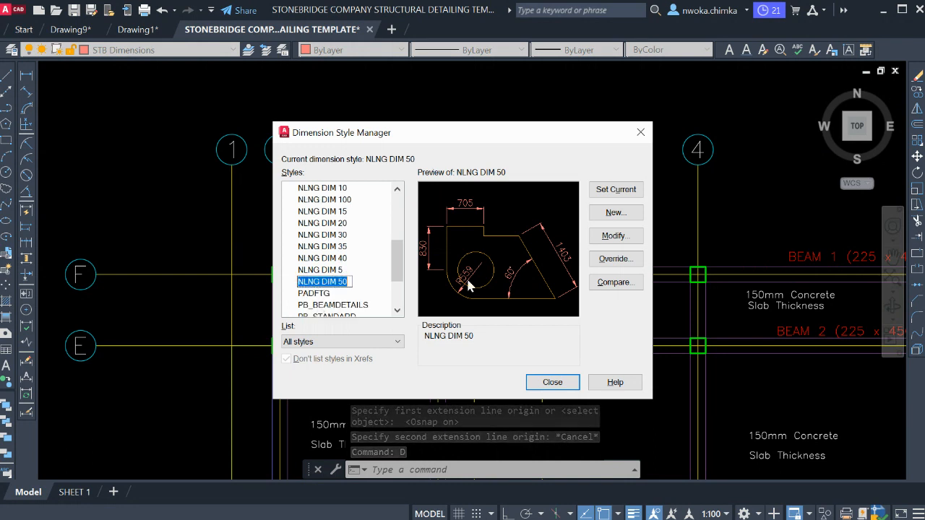
{"action": "left_click", "coordinate": [373, 276]}
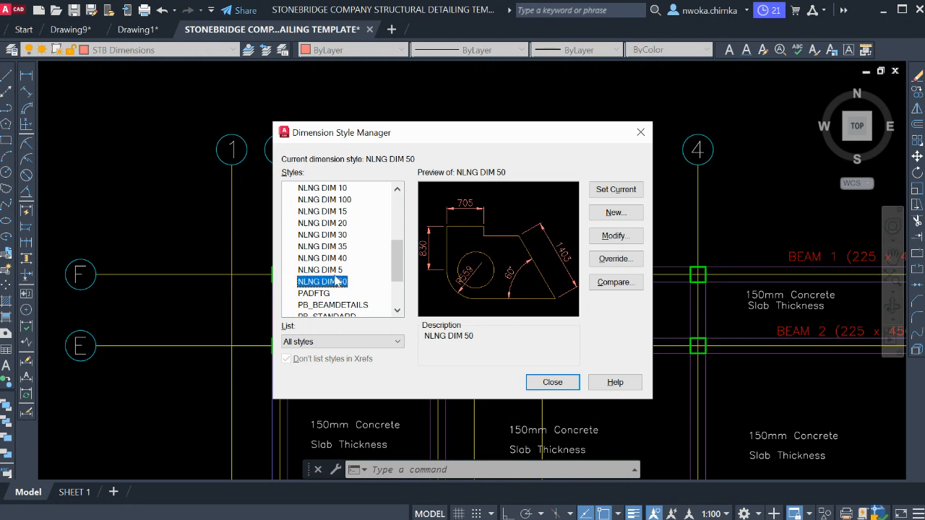
{"action": "left_click", "coordinate": [620, 191]}
{"action": "left_click", "coordinate": [553, 382]}
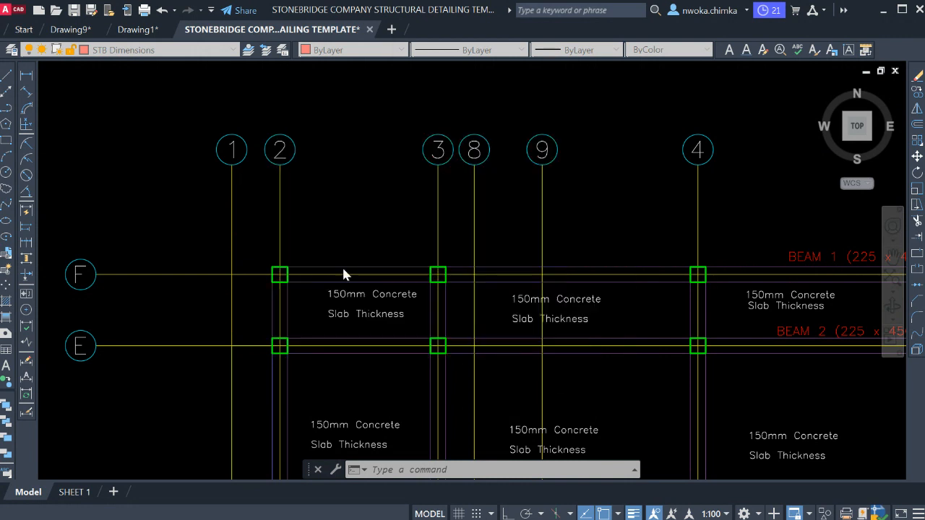
Step: Place a horizontal linear dimension between gridlines 1 and 2, just below their bubbles and above gridline F
{"action": "left_click", "coordinate": [26, 78]}
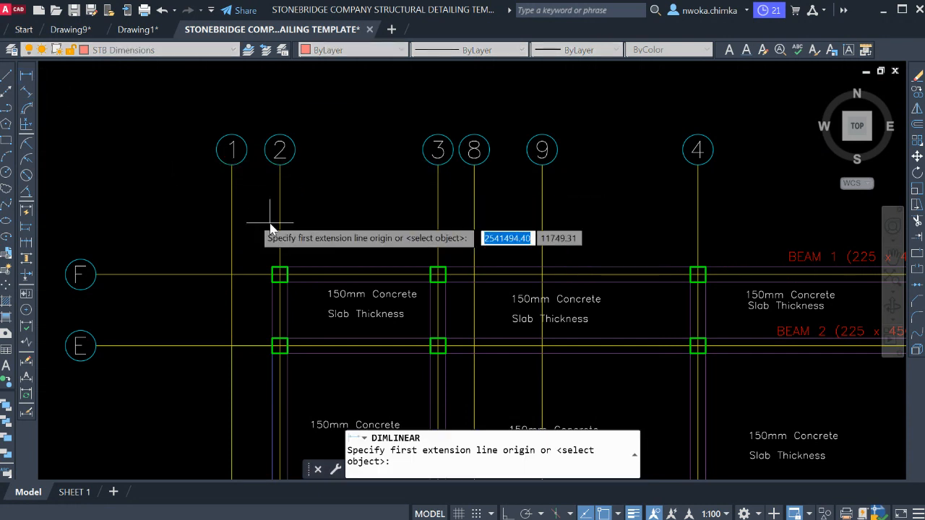
{"action": "left_click", "coordinate": [231, 223]}
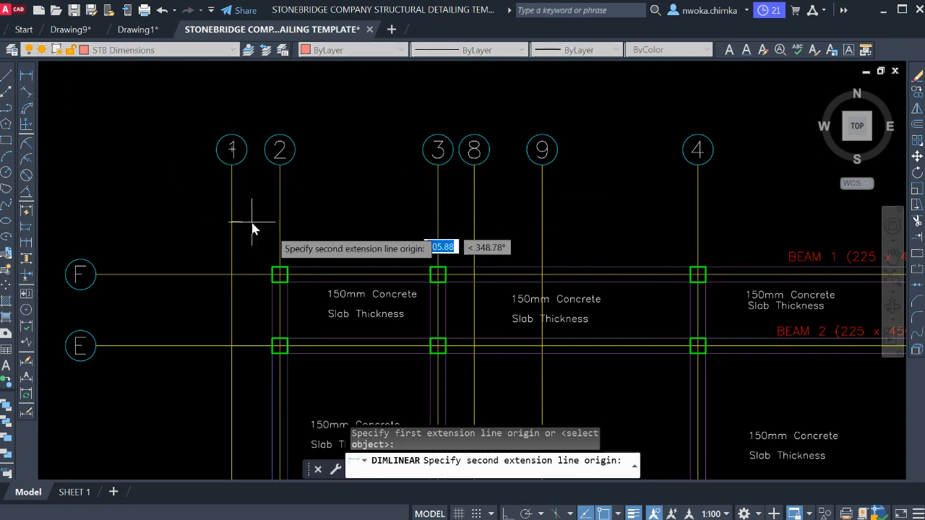
{"action": "left_click", "coordinate": [278, 226]}
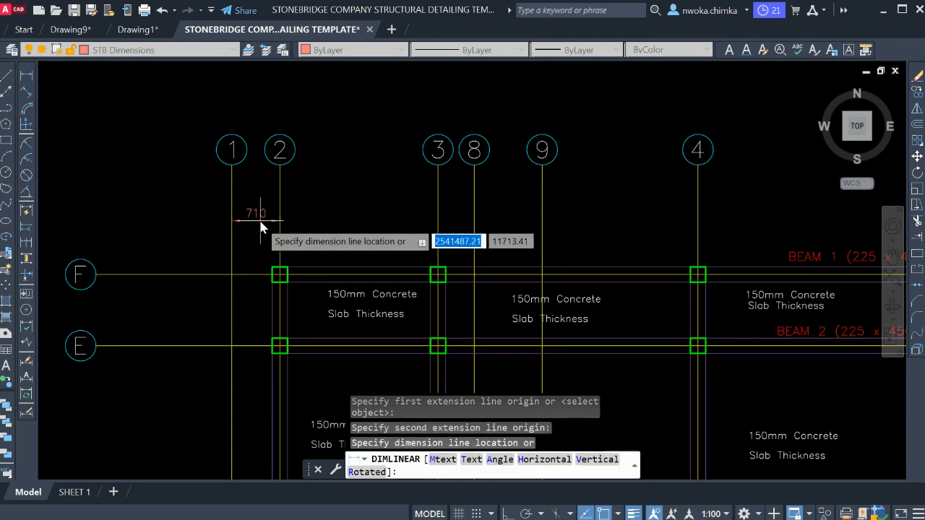
{"action": "left_click", "coordinate": [254, 225]}
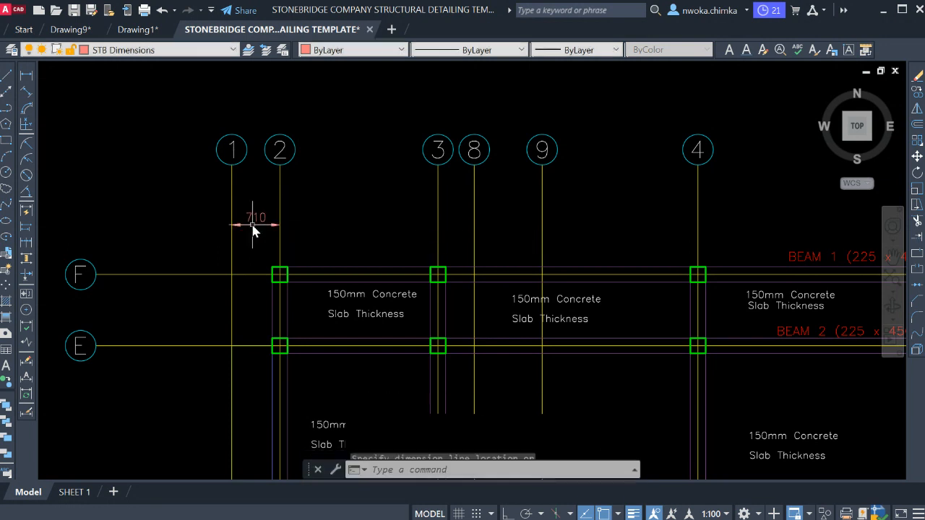
{"action": "scroll", "coordinate": [261, 225], "scroll_direction": "down", "scroll_amount": 2}
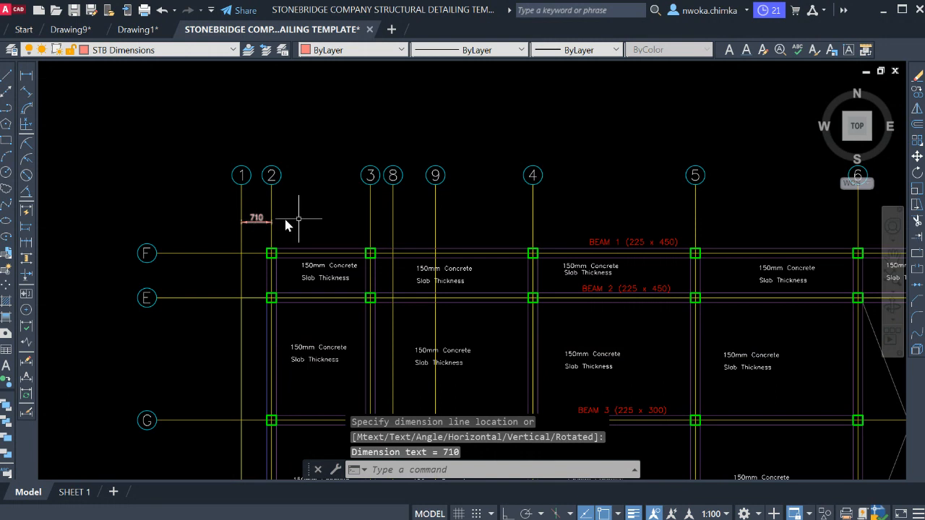
{"action": "middle_click_drag", "start_coordinate": [326, 229], "coordinate": [278, 235]}
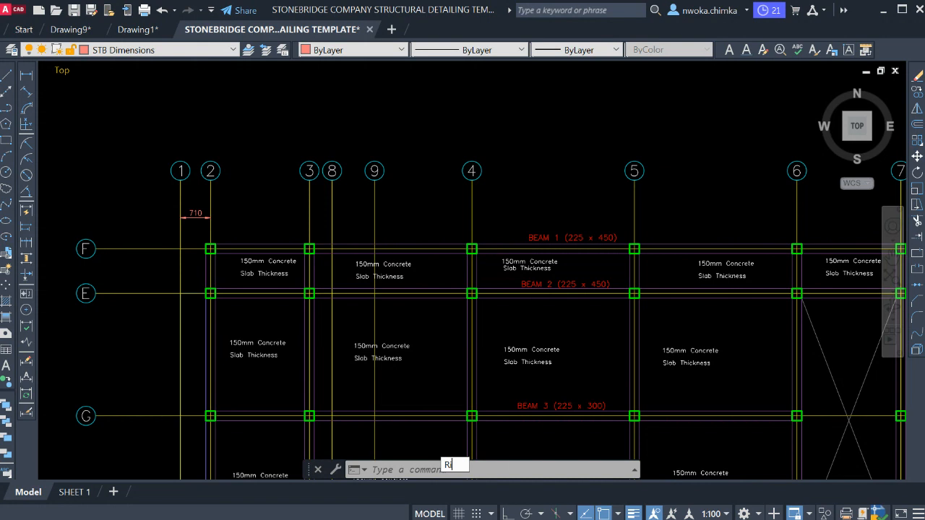
Step: Display the ribbon and hide it again with RIBBONCLOSE
{"action": "type", "text": "IBBON"}
{"action": "key", "text": "Return"}
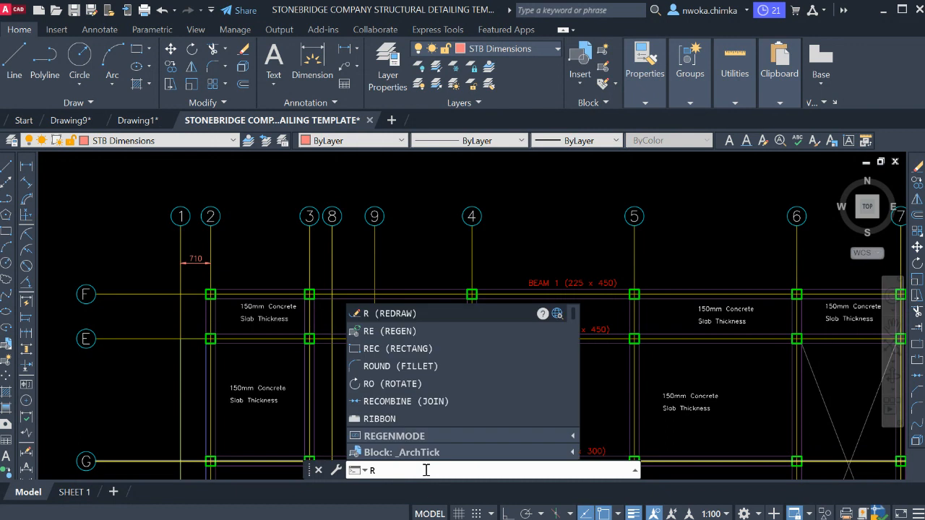
{"action": "type", "text": "bbonclose"}
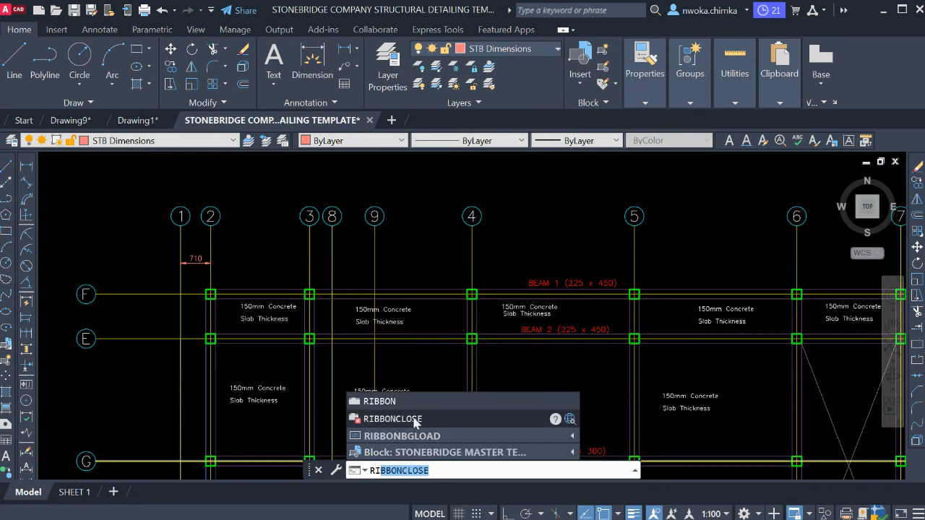
{"action": "key", "text": "Return"}
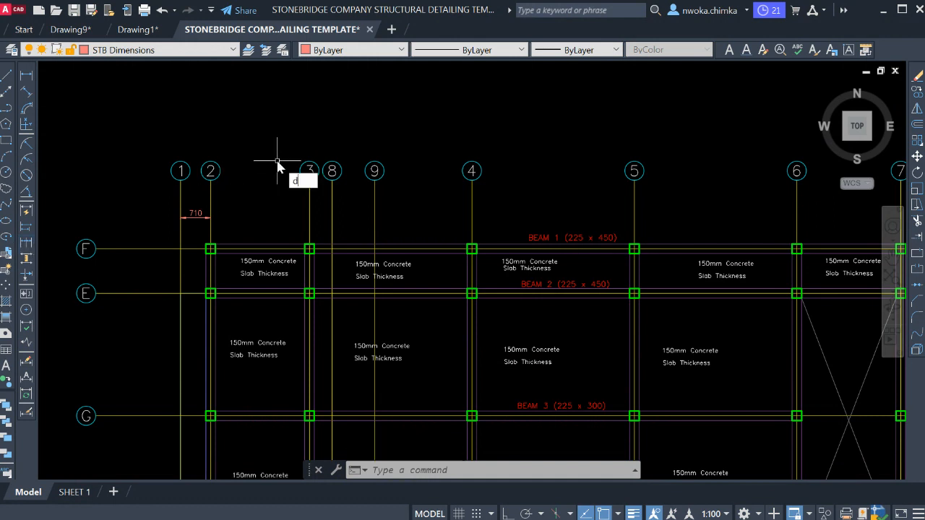
Step: Continue the dimension between gridlines 1 and 2 across to gridline 3 with DIMCONTINUE
{"action": "type", "text": "O"}
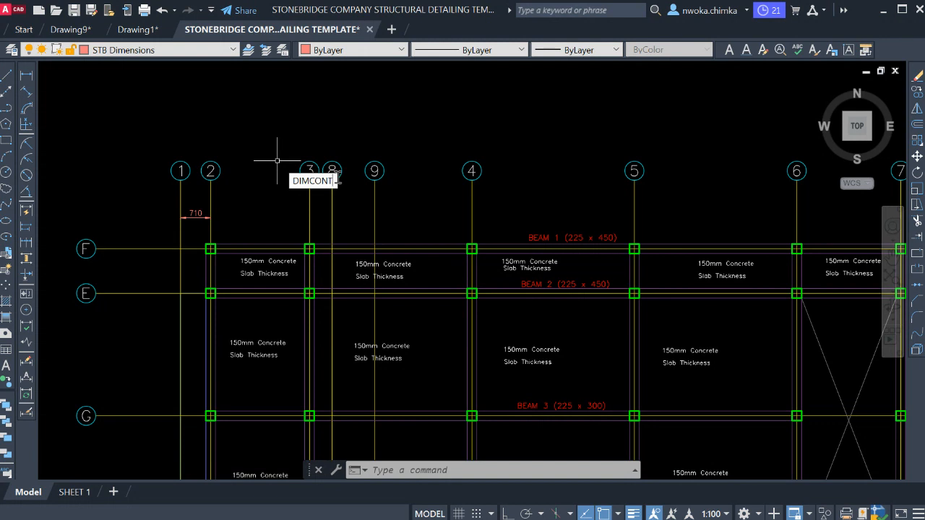
{"action": "type", "text": "NT"}
{"action": "key", "text": "Return"}
{"action": "scroll", "coordinate": [220, 217], "scroll_direction": "up", "scroll_amount": 4}
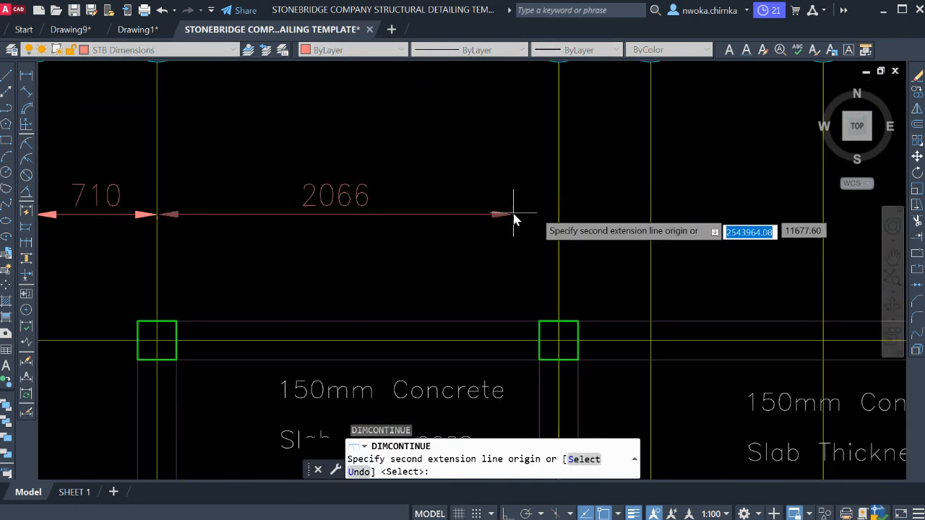
{"action": "key", "text": "Escape"}
{"action": "key", "text": "Return"}
{"action": "key", "text": "Return"}
{"action": "scroll", "coordinate": [144, 212], "scroll_direction": "down", "scroll_amount": 2}
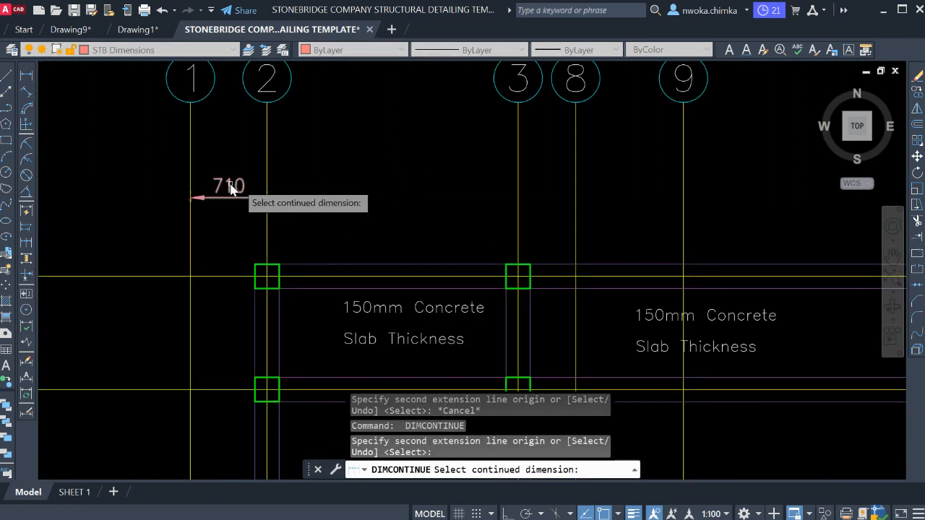
{"action": "left_click", "coordinate": [242, 186]}
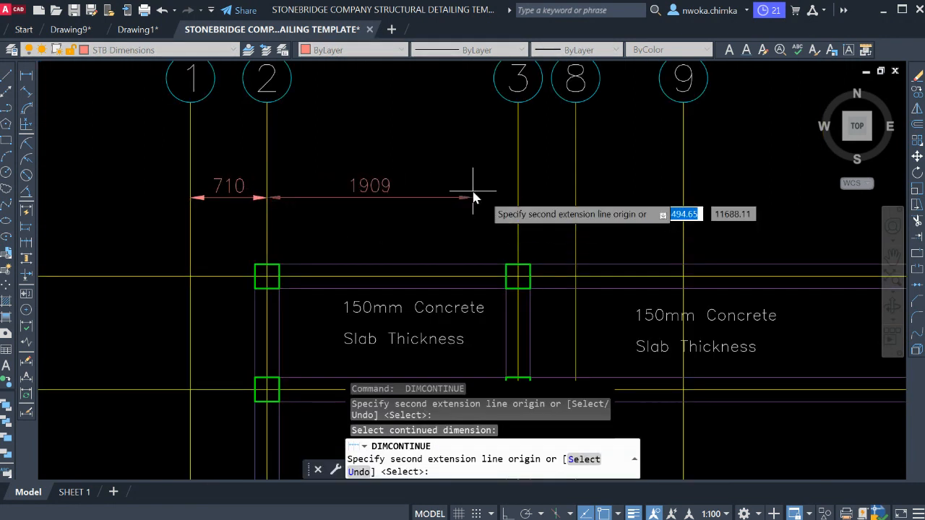
{"action": "left_click", "coordinate": [516, 196]}
{"action": "scroll", "coordinate": [396, 206], "scroll_direction": "down", "scroll_amount": 4}
{"action": "scroll", "coordinate": [471, 207], "scroll_direction": "up", "scroll_amount": 4}
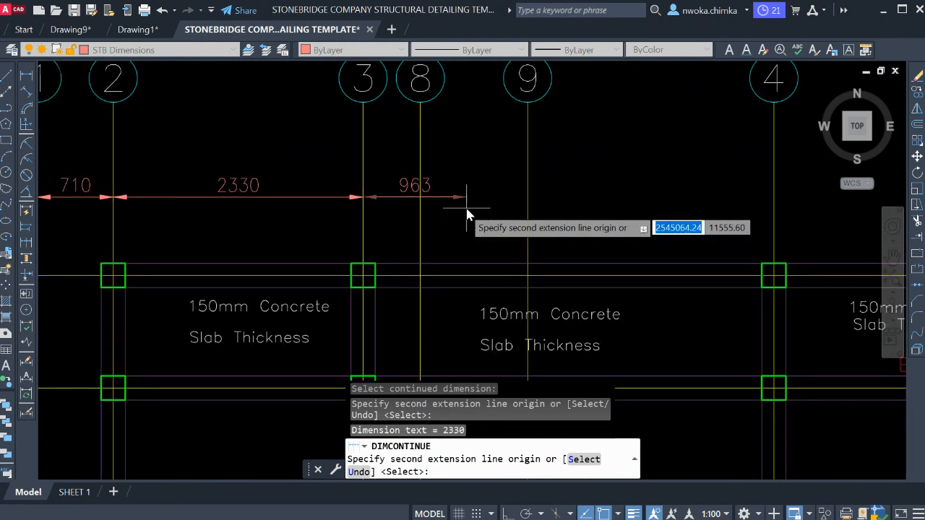
{"action": "key", "text": "Escape"}
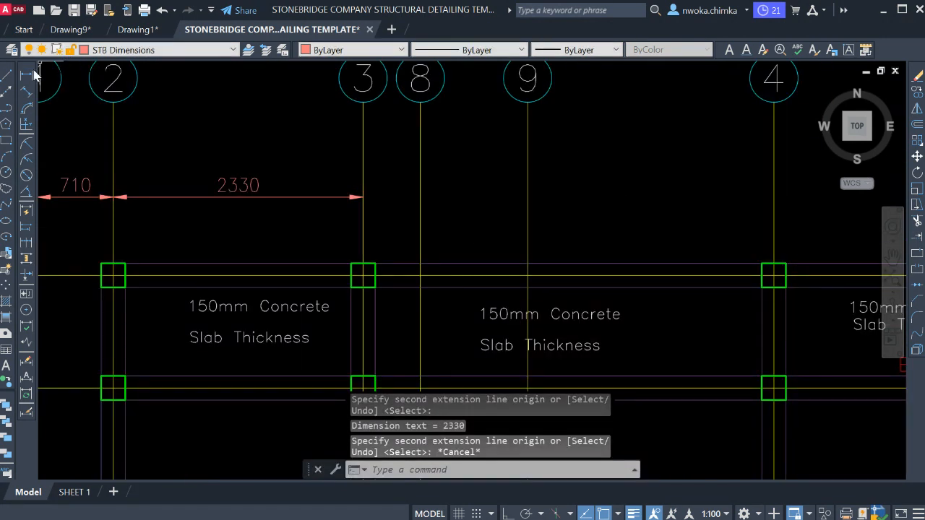
Step: Add a linear dimension between gridlines 3 and 8, in line with the existing dimension string
{"action": "left_click", "coordinate": [28, 79]}
{"action": "scroll", "coordinate": [365, 203], "scroll_direction": "up", "scroll_amount": 2}
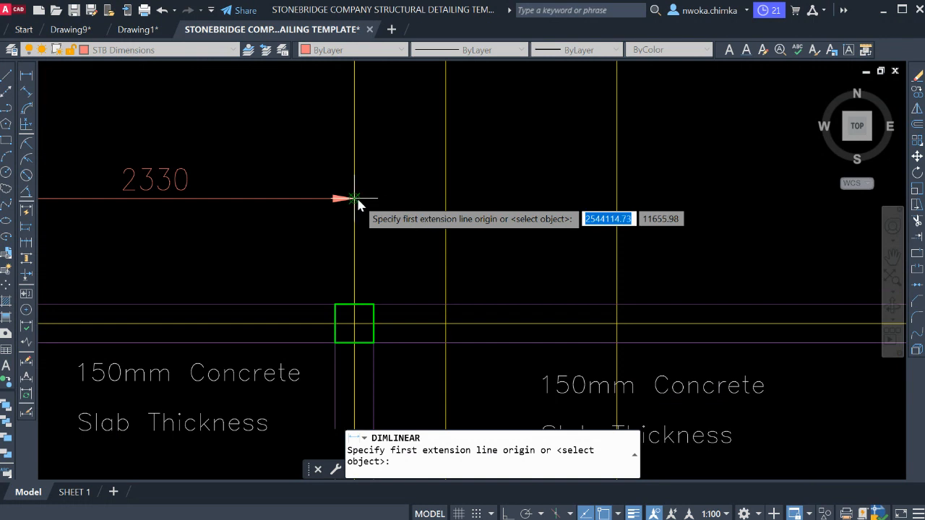
{"action": "left_click", "coordinate": [362, 200]}
{"action": "left_click", "coordinate": [446, 198]}
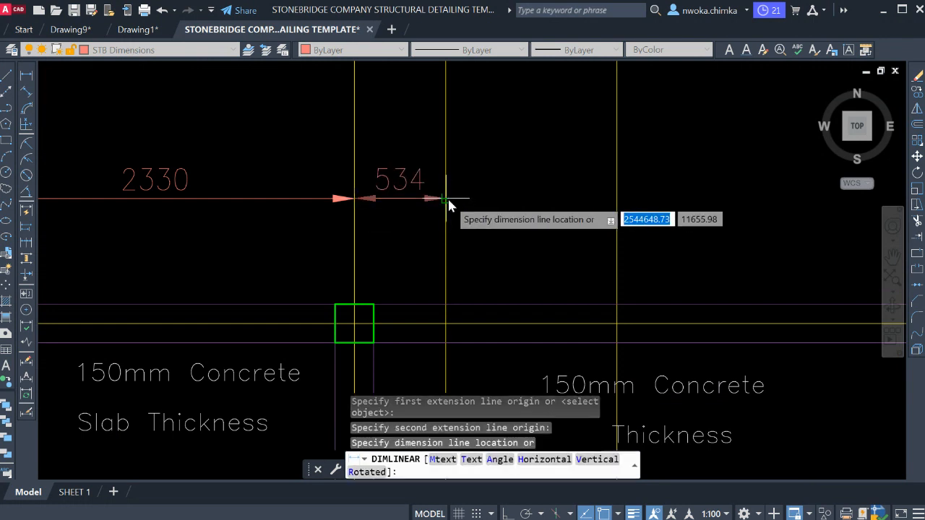
{"action": "left_click", "coordinate": [448, 197]}
{"action": "scroll", "coordinate": [336, 184], "scroll_direction": "up", "scroll_amount": 8}
{"action": "scroll", "coordinate": [338, 190], "scroll_direction": "down", "scroll_amount": 8}
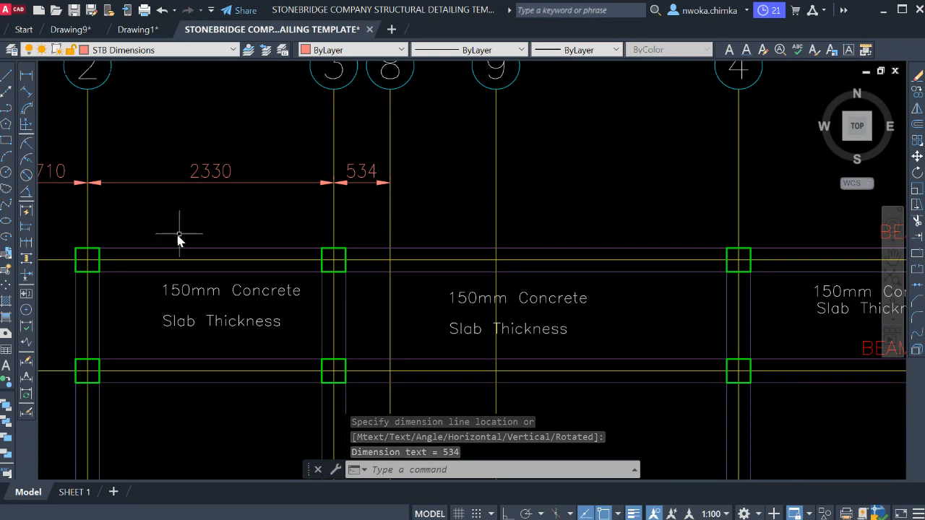
Step: Continue the dimension string from gridline 8 to gridlines 9 and 4 with DIMCONTINUE
{"action": "type", "text": "Di"}
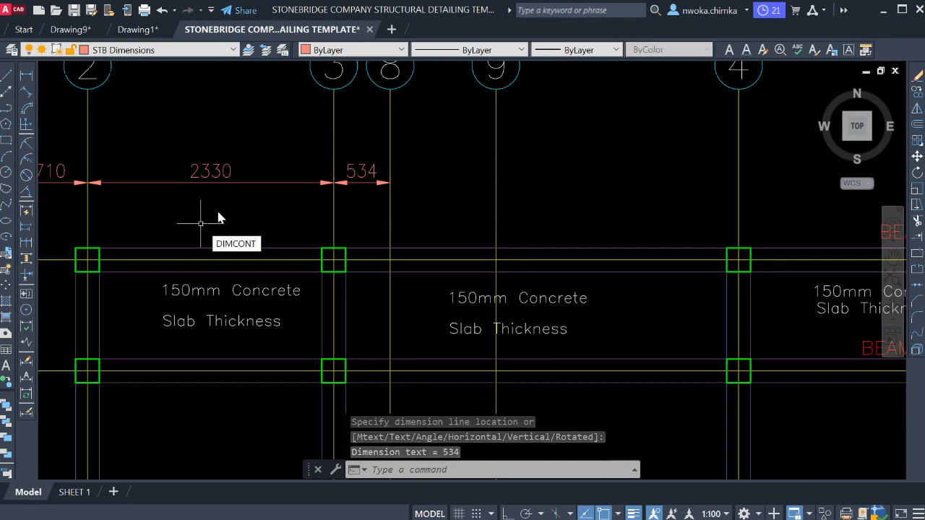
{"action": "key", "text": "Return"}
{"action": "middle_click_drag", "start_coordinate": [456, 173], "coordinate": [369, 183]}
{"action": "scroll", "coordinate": [373, 189], "scroll_direction": "up", "scroll_amount": 2}
{"action": "left_click", "coordinate": [426, 202]}
{"action": "scroll", "coordinate": [315, 195], "scroll_direction": "down", "scroll_amount": 4}
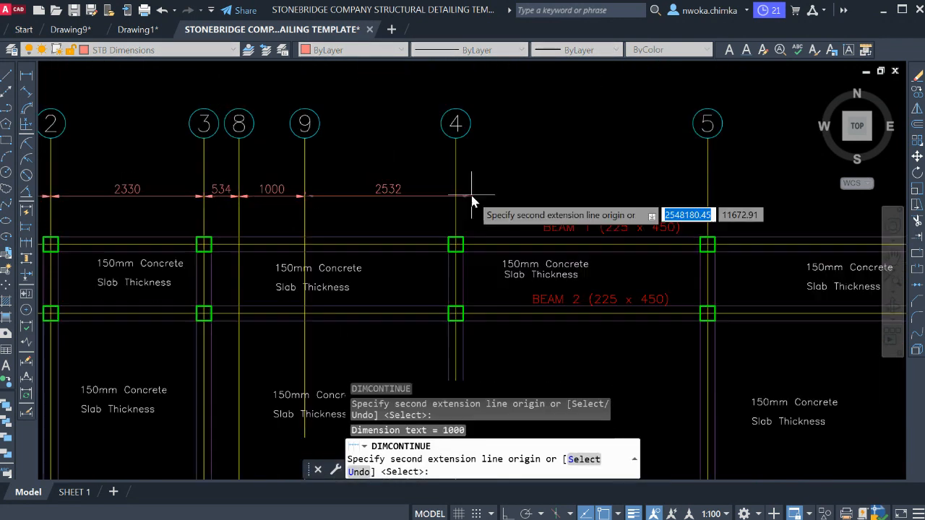
{"action": "left_click", "coordinate": [457, 192]}
{"action": "middle_click_drag", "start_coordinate": [654, 211], "coordinate": [480, 210]}
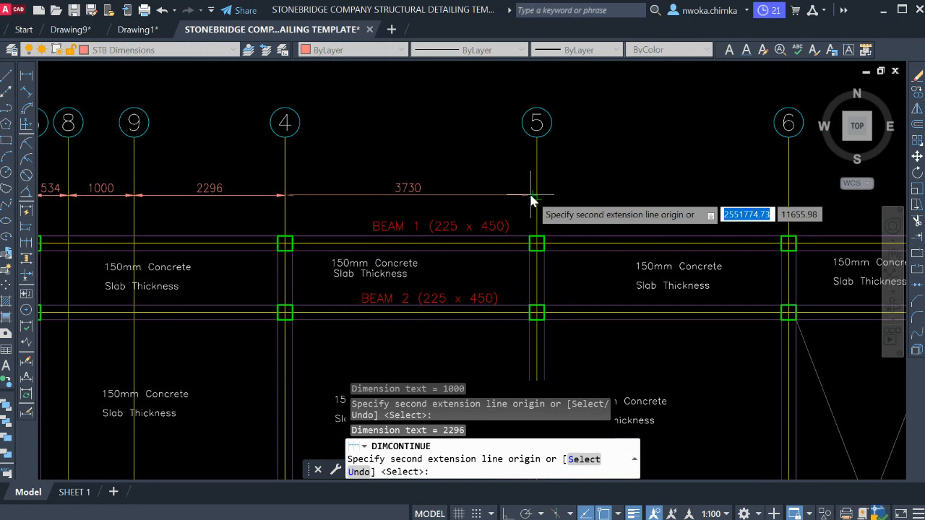
Step: Extend the continued dimension string from gridline 4 to gridlines 5, 6 and 7, and end the command
{"action": "left_click", "coordinate": [532, 196]}
{"action": "middle_click_drag", "start_coordinate": [570, 192], "coordinate": [310, 162]}
{"action": "left_click", "coordinate": [513, 165]}
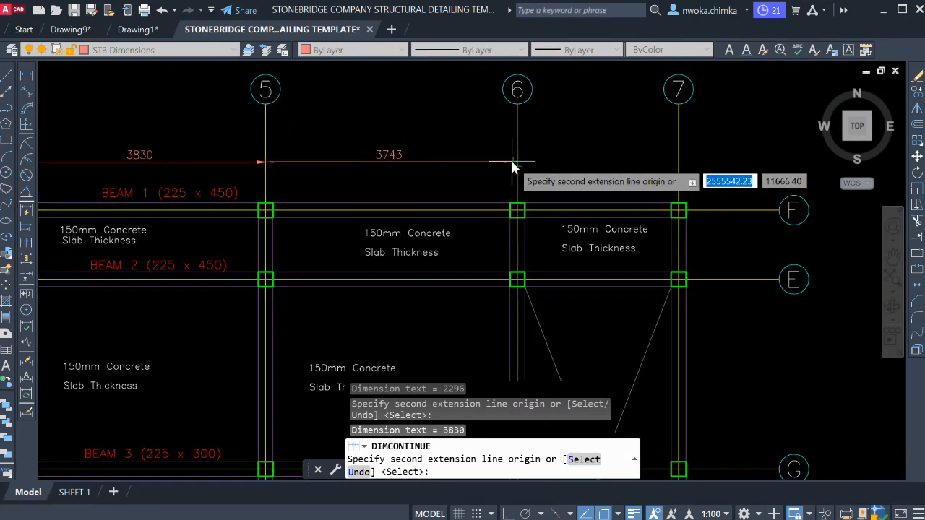
{"action": "left_click", "coordinate": [680, 166]}
{"action": "scroll", "coordinate": [593, 158], "scroll_direction": "down", "scroll_amount": 5}
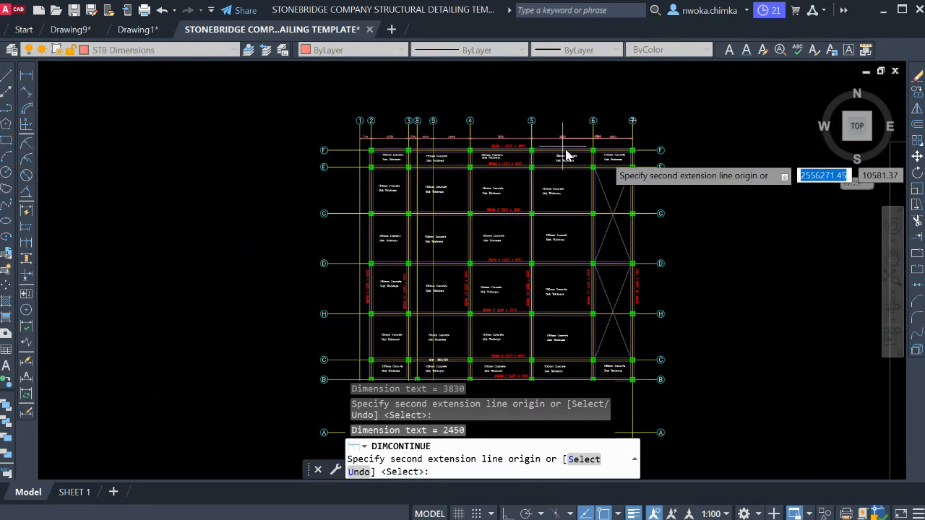
{"action": "key", "text": "Escape"}
{"action": "scroll", "coordinate": [434, 127], "scroll_direction": "up", "scroll_amount": 4}
{"action": "scroll", "coordinate": [239, 165], "scroll_direction": "down", "scroll_amount": 2}
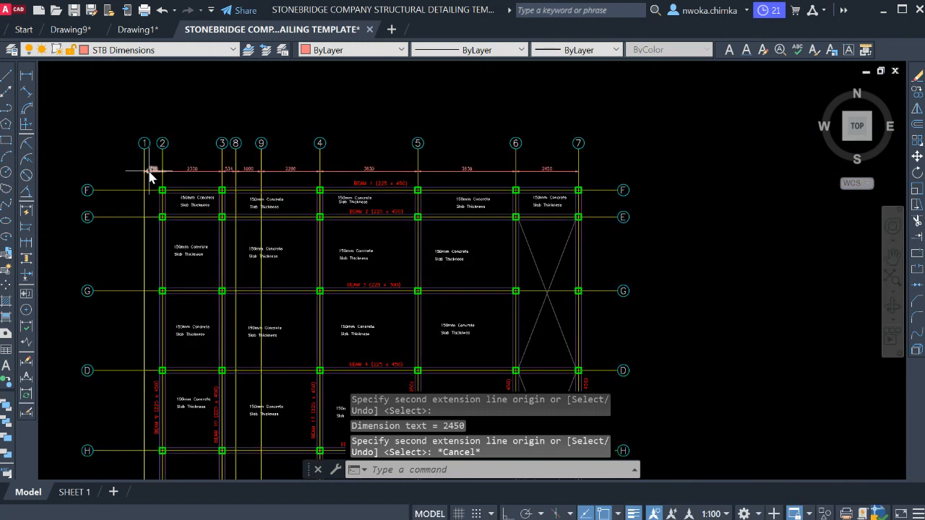
Step: Add an overall linear dimension from gridline 1 to gridline 7 above the upper dimension string of the plan
{"action": "middle_click_drag", "start_coordinate": [525, 175], "coordinate": [557, 173]}
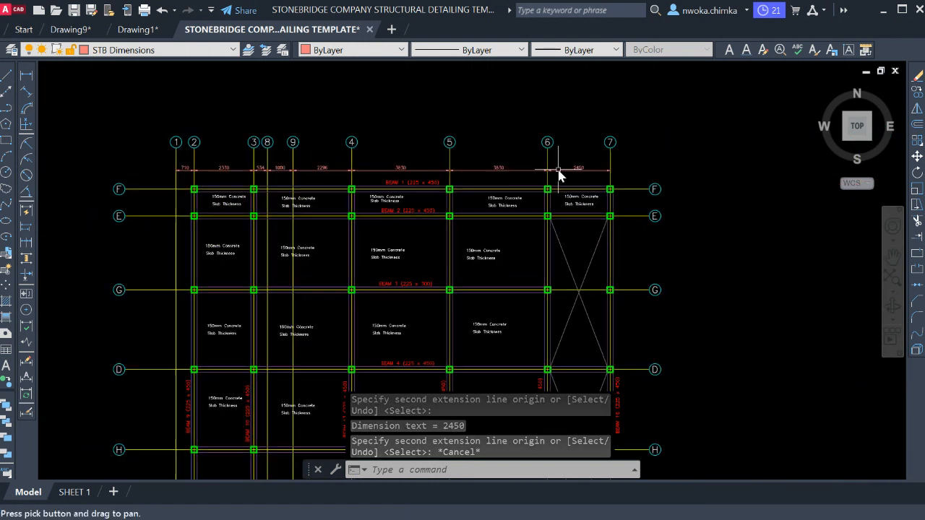
{"action": "left_click", "coordinate": [25, 76]}
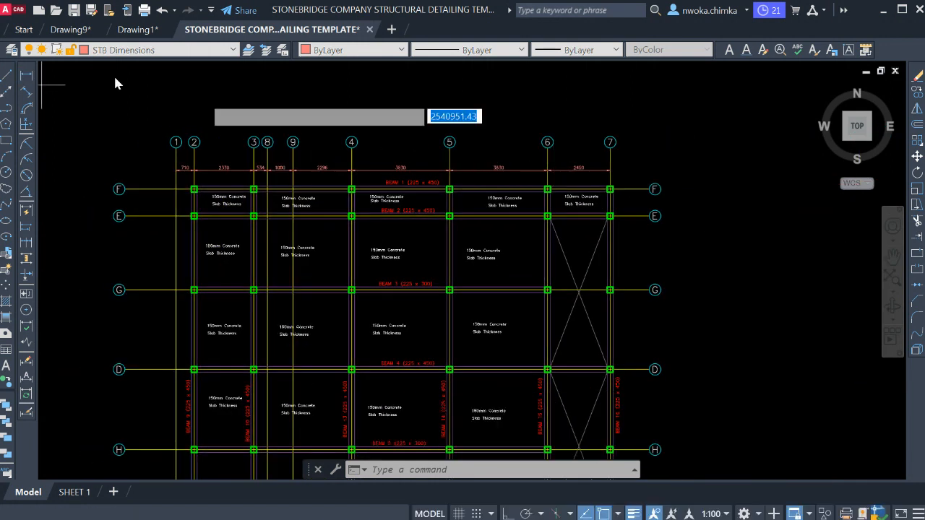
{"action": "scroll", "coordinate": [189, 163], "scroll_direction": "up", "scroll_amount": 2}
{"action": "left_click", "coordinate": [167, 154]}
{"action": "scroll", "coordinate": [455, 175], "scroll_direction": "down", "scroll_amount": 2}
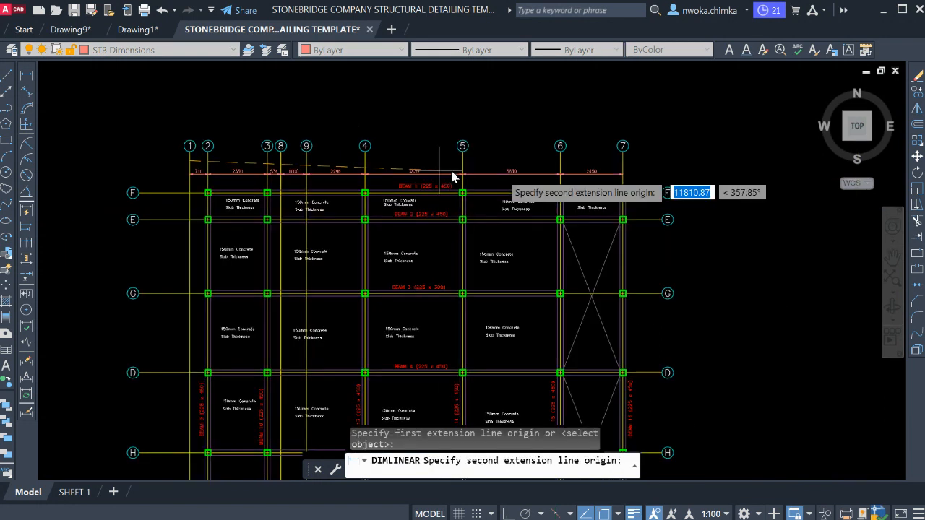
{"action": "scroll", "coordinate": [553, 180], "scroll_direction": "up", "scroll_amount": 2}
{"action": "left_click", "coordinate": [663, 152]}
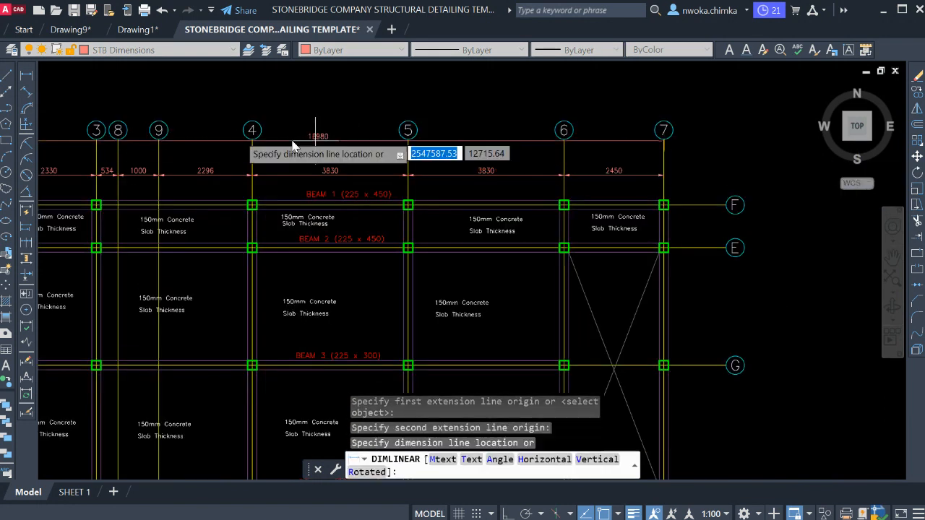
{"action": "scroll", "coordinate": [288, 147], "scroll_direction": "up", "scroll_amount": 4}
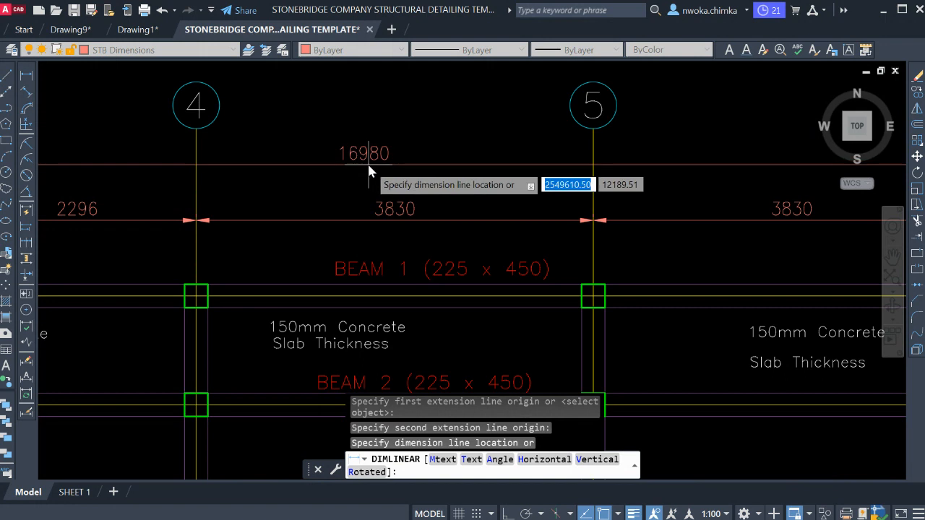
{"action": "left_click", "coordinate": [385, 173]}
{"action": "scroll", "coordinate": [413, 159], "scroll_direction": "down", "scroll_amount": 4}
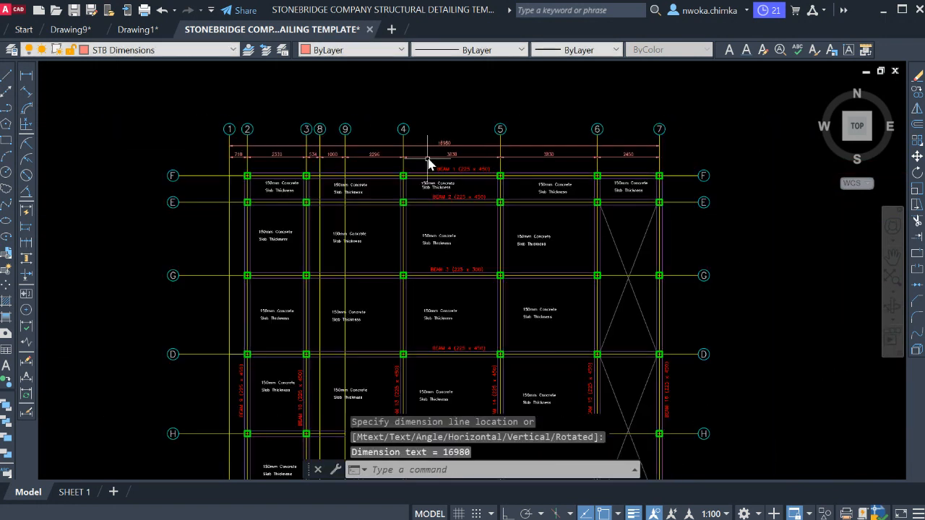
{"action": "scroll", "coordinate": [339, 149], "scroll_direction": "down", "scroll_amount": 3}
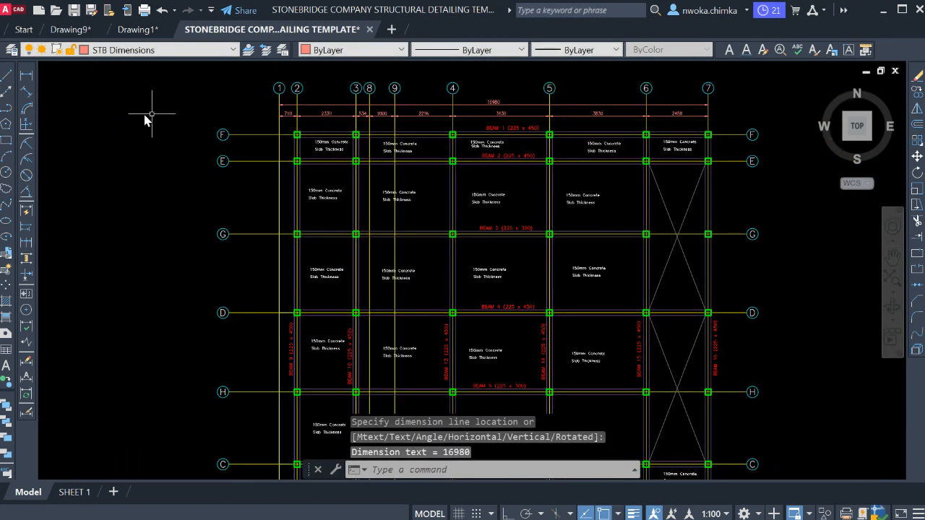
Step: Add a vertical linear dimension between gridlines F and E, beside the left grid bubbles of the plan
{"action": "scroll", "coordinate": [249, 148], "scroll_direction": "down", "scroll_amount": 2}
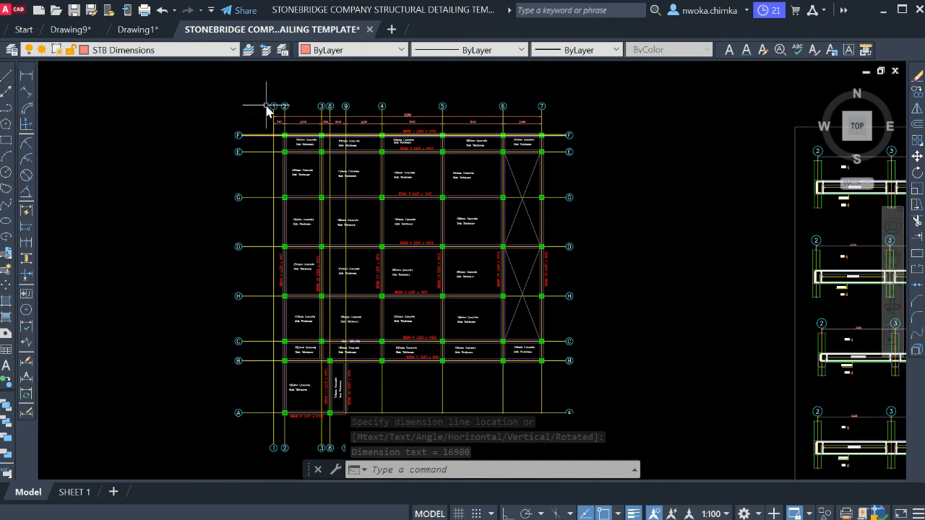
{"action": "left_click", "coordinate": [28, 78]}
{"action": "scroll", "coordinate": [272, 166], "scroll_direction": "up", "scroll_amount": 4}
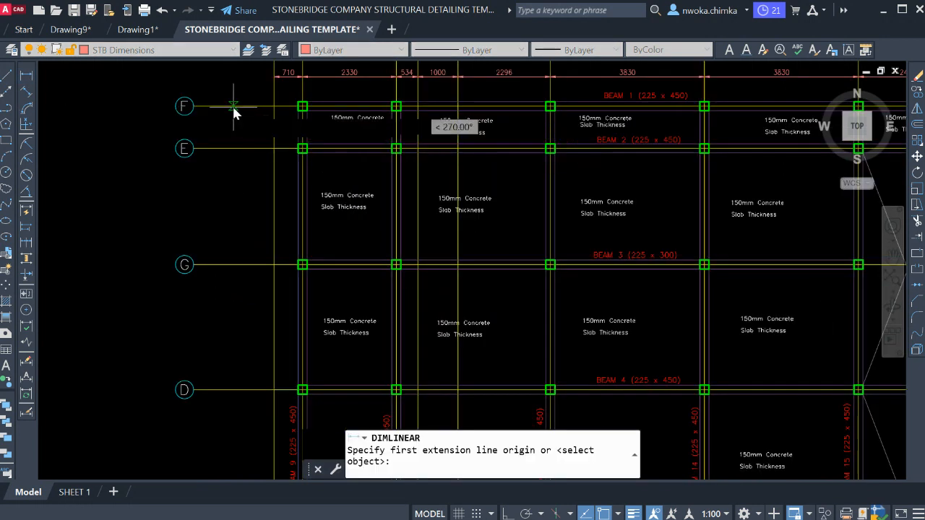
{"action": "left_click", "coordinate": [233, 106]}
{"action": "left_click", "coordinate": [234, 148]}
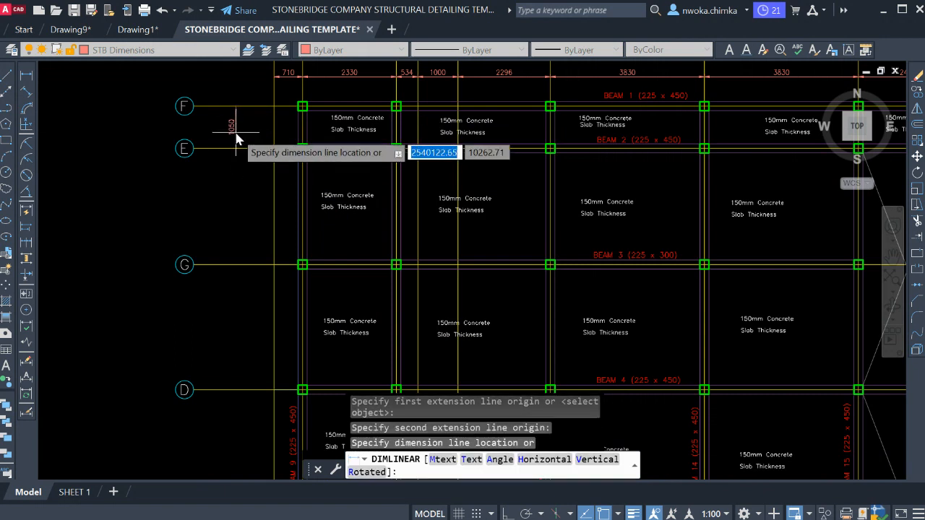
{"action": "left_click", "coordinate": [236, 138]}
Step: Continue the vertical dimension from gridline E down to gridlines G, D and H with DIMCONTINUE
{"action": "middle_click_drag", "start_coordinate": [259, 174], "coordinate": [257, 156]}
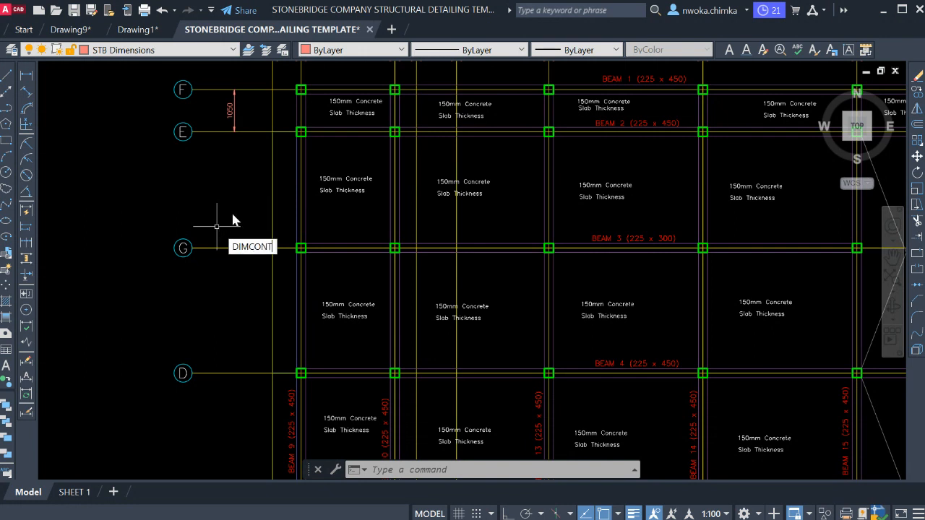
{"action": "key", "text": "Return"}
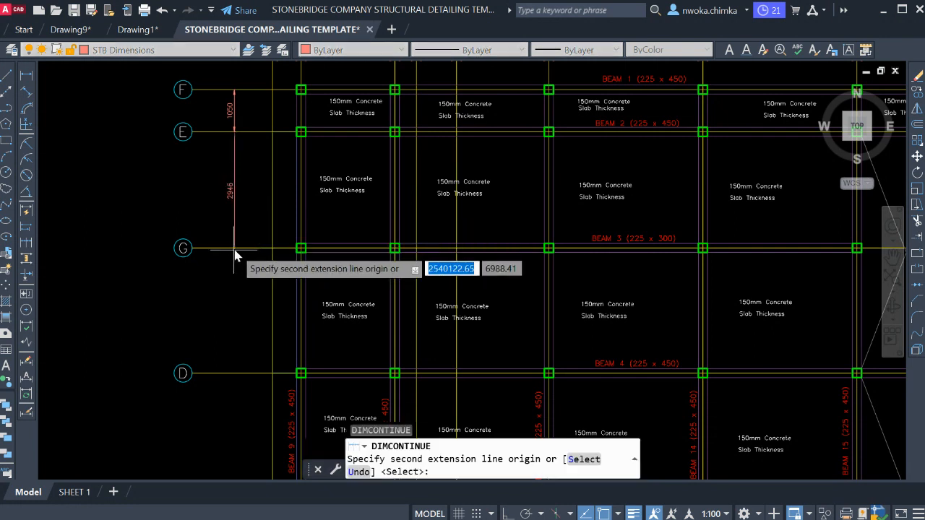
{"action": "left_click", "coordinate": [233, 248]}
{"action": "left_click", "coordinate": [234, 372]}
{"action": "middle_click_drag", "start_coordinate": [263, 326], "coordinate": [264, 194]}
{"action": "left_click", "coordinate": [235, 370]}
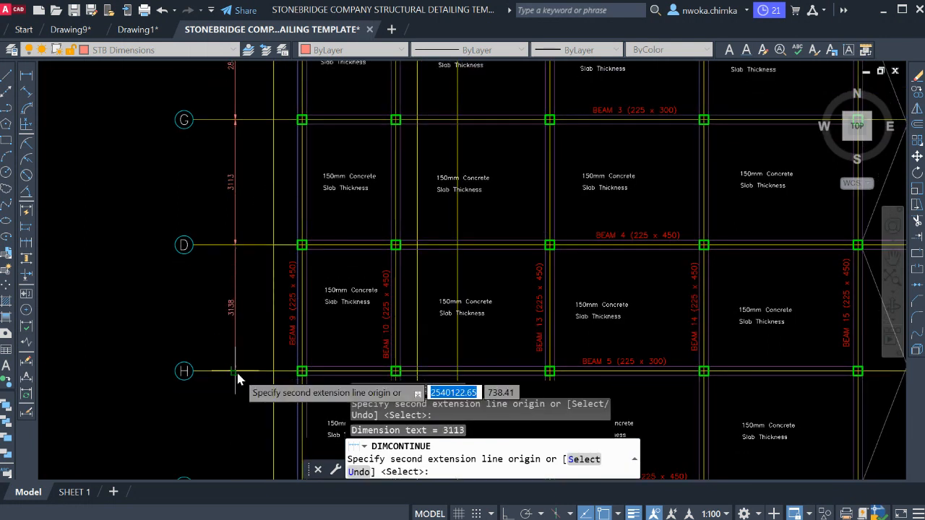
Step: Extend the vertical dimension string from gridline H to gridlines C, B and A, and end the command
{"action": "middle_click_drag", "start_coordinate": [245, 308], "coordinate": [270, 181]}
{"action": "left_click", "coordinate": [256, 360]}
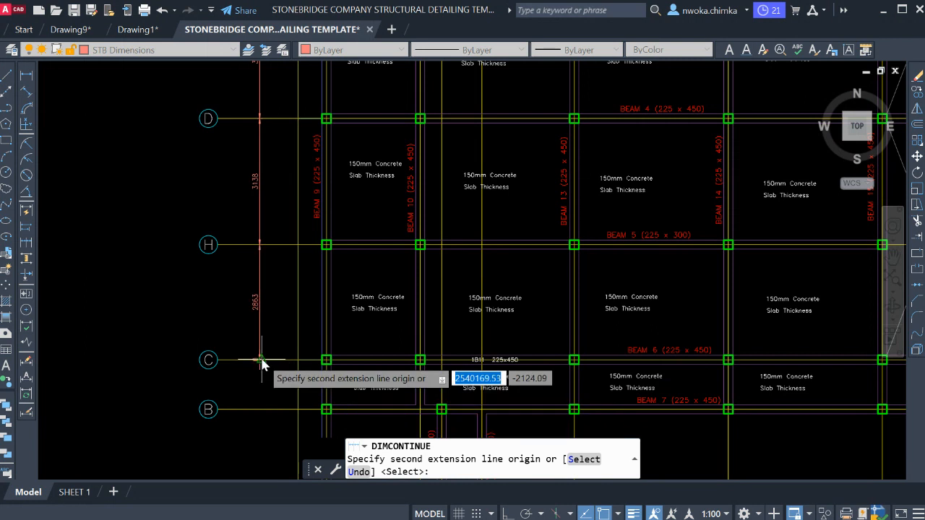
{"action": "left_click", "coordinate": [259, 408]}
{"action": "scroll", "coordinate": [289, 260], "scroll_direction": "down", "scroll_amount": 4}
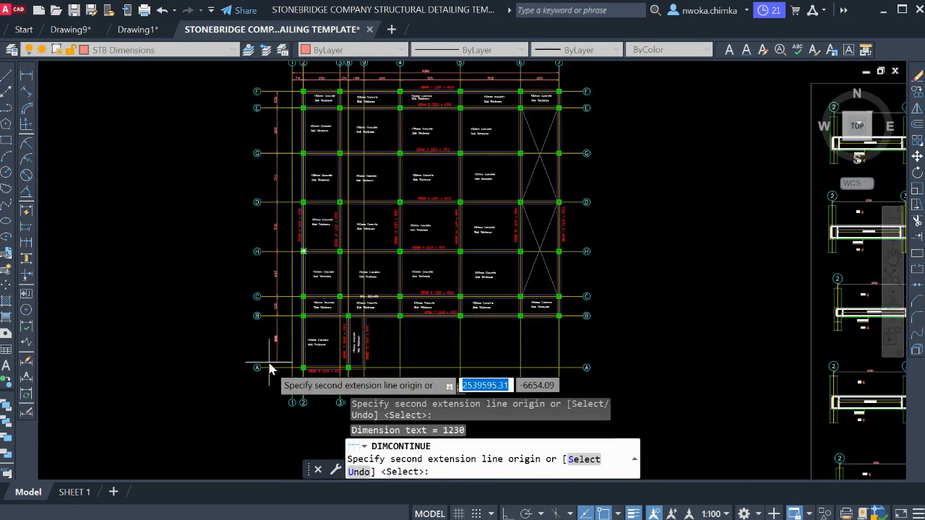
{"action": "scroll", "coordinate": [281, 374], "scroll_direction": "up", "scroll_amount": 1}
{"action": "left_click", "coordinate": [277, 370]}
{"action": "key", "text": "Escape"}
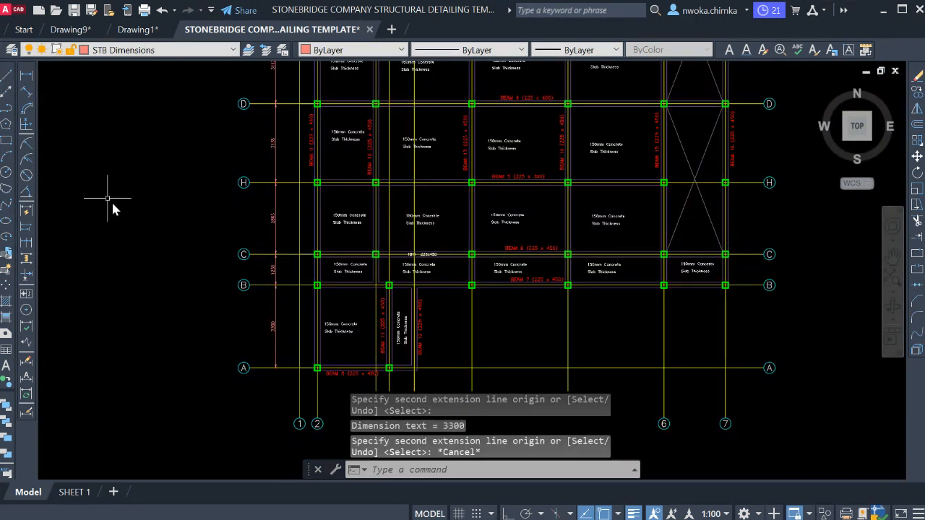
Step: Add an overall vertical linear dimension from gridline A to gridline F, outside the vertical dimension string
{"action": "left_click", "coordinate": [28, 75]}
{"action": "scroll", "coordinate": [254, 321], "scroll_direction": "up", "scroll_amount": 2}
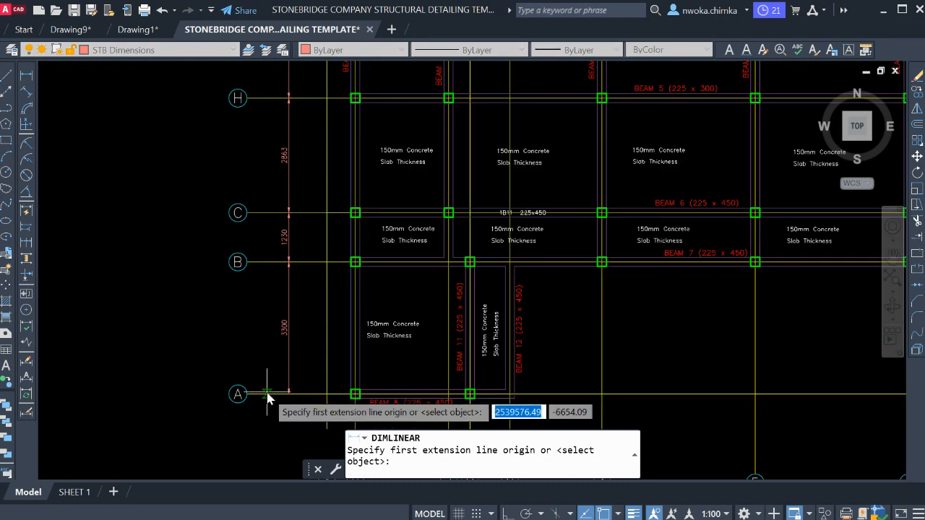
{"action": "left_click", "coordinate": [266, 392]}
{"action": "scroll", "coordinate": [282, 268], "scroll_direction": "down", "scroll_amount": 2}
{"action": "middle_click_drag", "start_coordinate": [288, 116], "coordinate": [271, 264]}
{"action": "scroll", "coordinate": [278, 225], "scroll_direction": "down", "scroll_amount": 1}
{"action": "scroll", "coordinate": [259, 120], "scroll_direction": "up", "scroll_amount": 2}
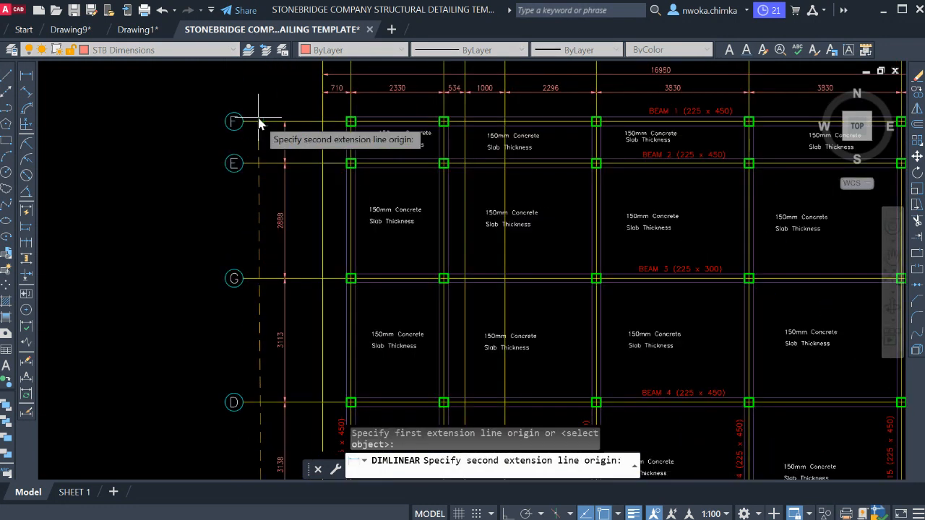
{"action": "left_click", "coordinate": [261, 122]}
{"action": "middle_click_drag", "start_coordinate": [235, 303], "coordinate": [232, 128]}
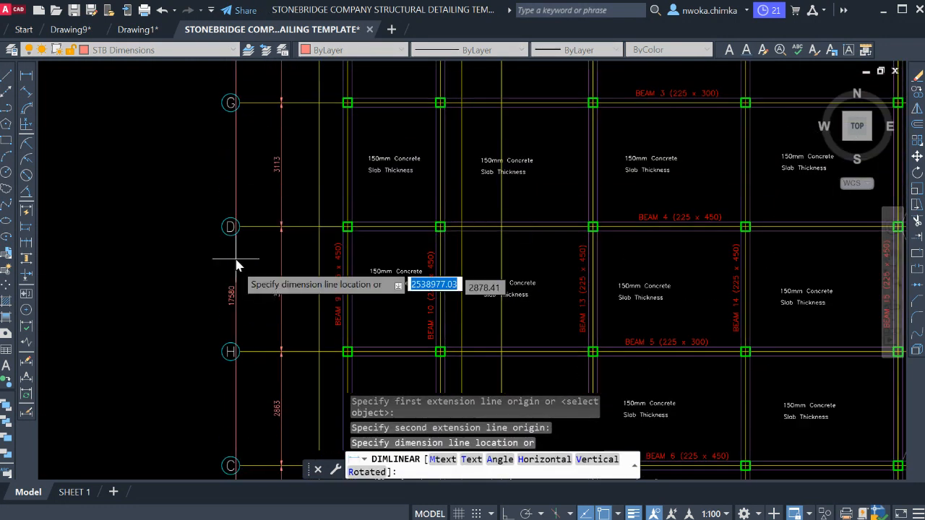
{"action": "left_click", "coordinate": [260, 298]}
{"action": "scroll", "coordinate": [305, 215], "scroll_direction": "down", "scroll_amount": 3}
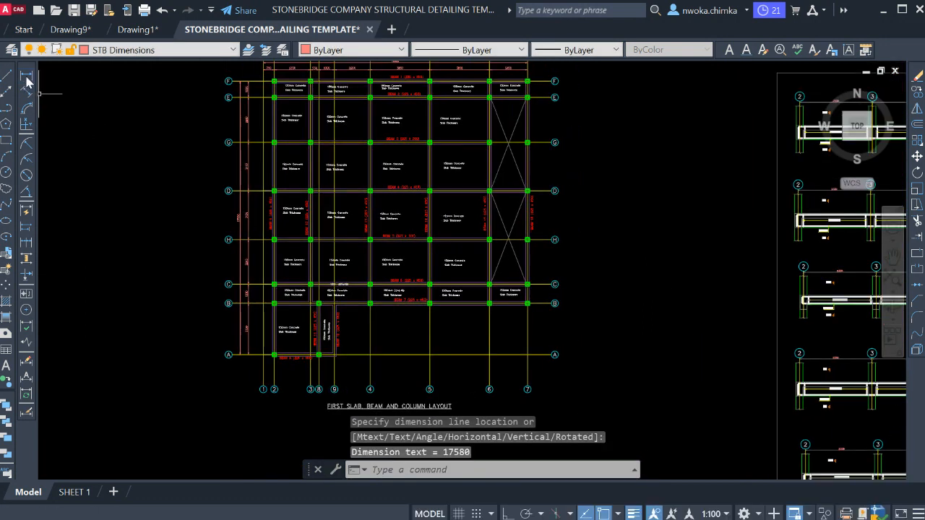
Step: Add a linear dimension between gridlines 1 and 2 below gridline A, above the lower grid bubbles
{"action": "left_click", "coordinate": [27, 78]}
{"action": "scroll", "coordinate": [289, 311], "scroll_direction": "up", "scroll_amount": 2}
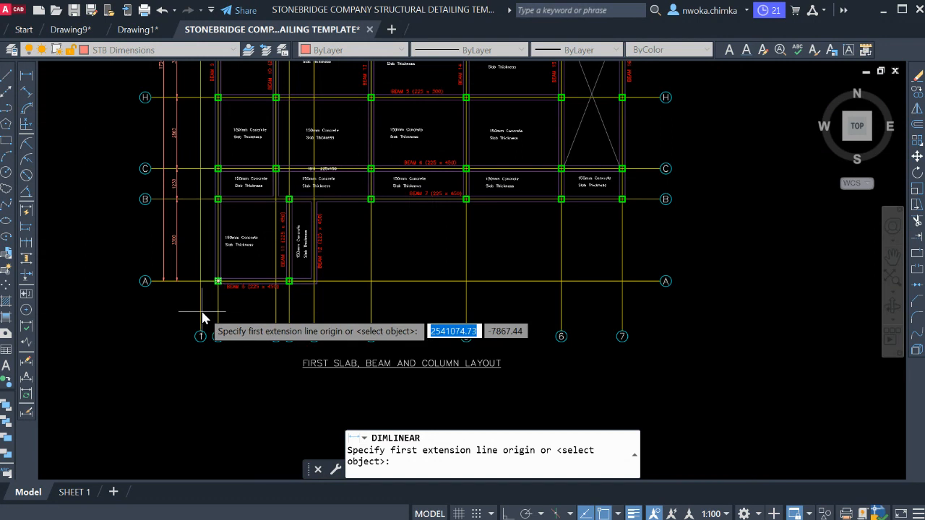
{"action": "left_click", "coordinate": [201, 306]}
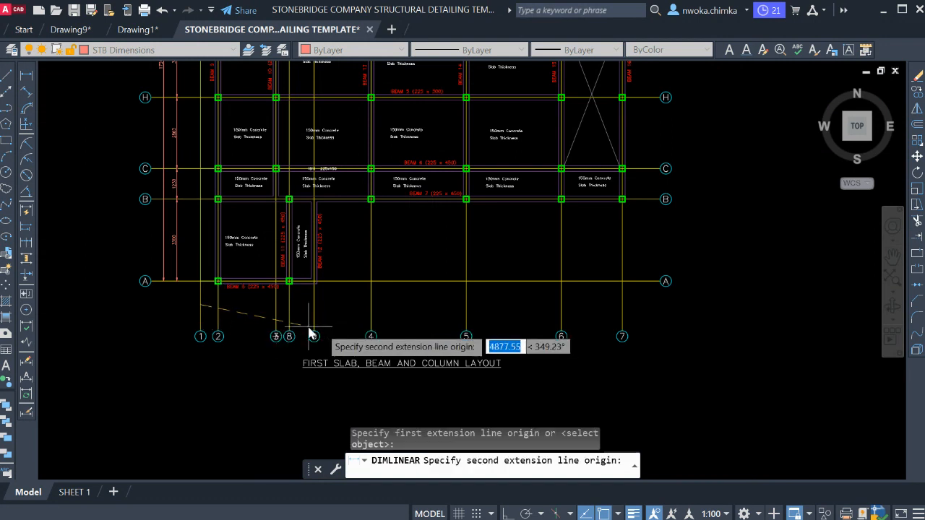
{"action": "scroll", "coordinate": [223, 311], "scroll_direction": "up", "scroll_amount": 2}
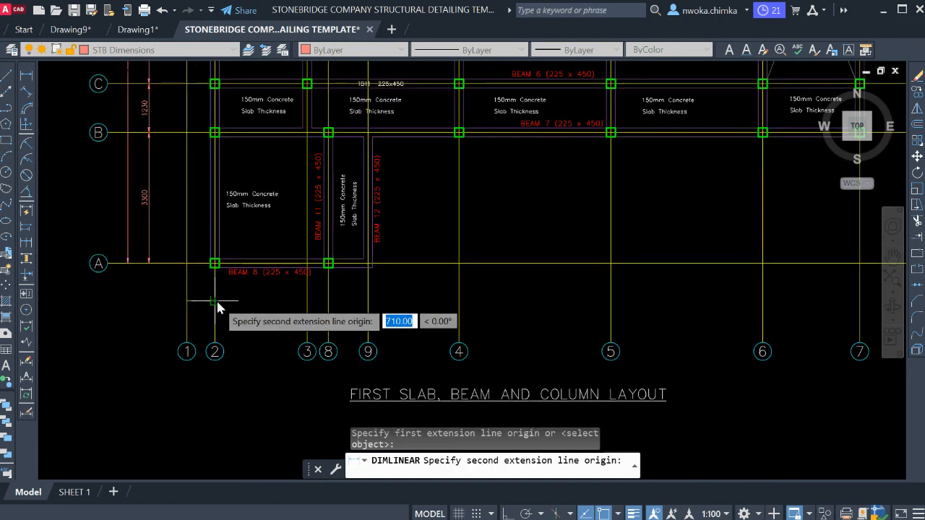
{"action": "left_click", "coordinate": [215, 302]}
{"action": "scroll", "coordinate": [201, 310], "scroll_direction": "up", "scroll_amount": 2}
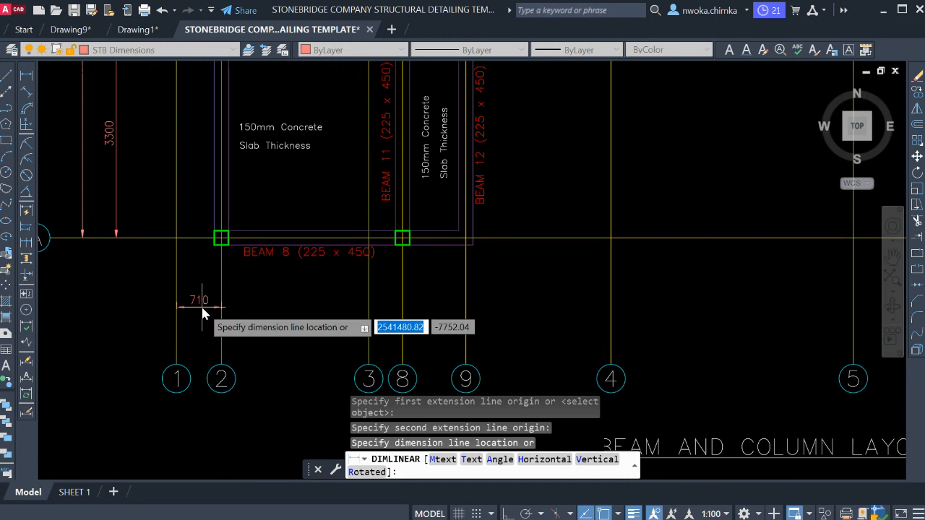
{"action": "left_click", "coordinate": [202, 308]}
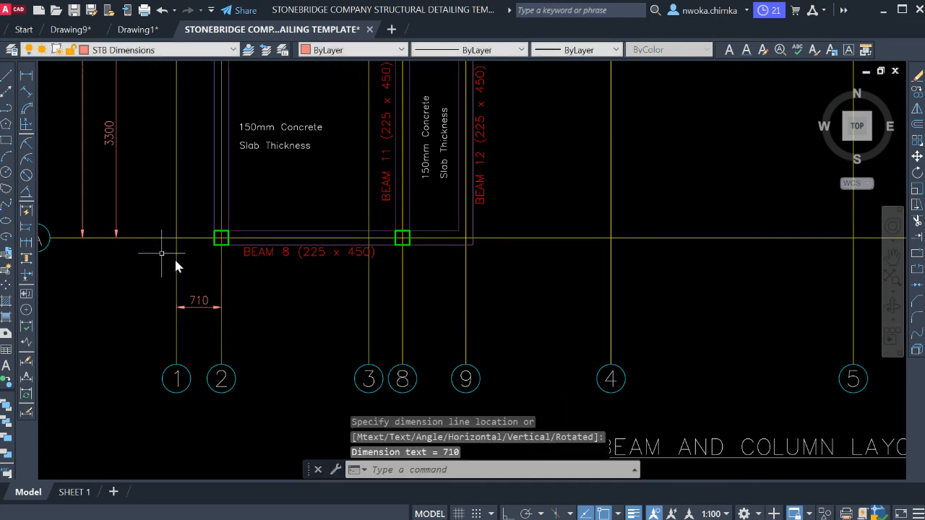
Step: Continue the lower dimension from gridline 2 to gridlines 3, 8, 9 and 4 with DIMCONTINUE
{"action": "left_click", "coordinate": [33, 245]}
{"action": "left_click", "coordinate": [368, 309]}
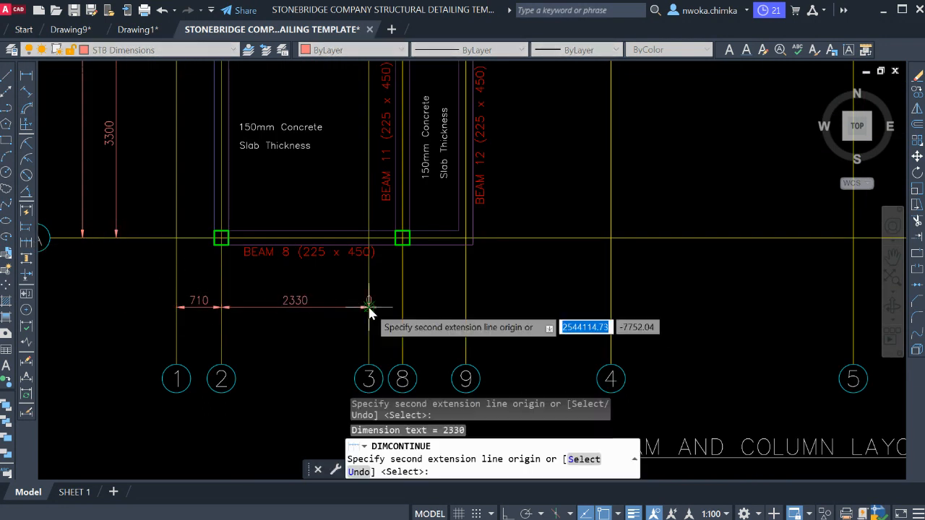
{"action": "left_click", "coordinate": [403, 308]}
{"action": "left_click", "coordinate": [465, 307]}
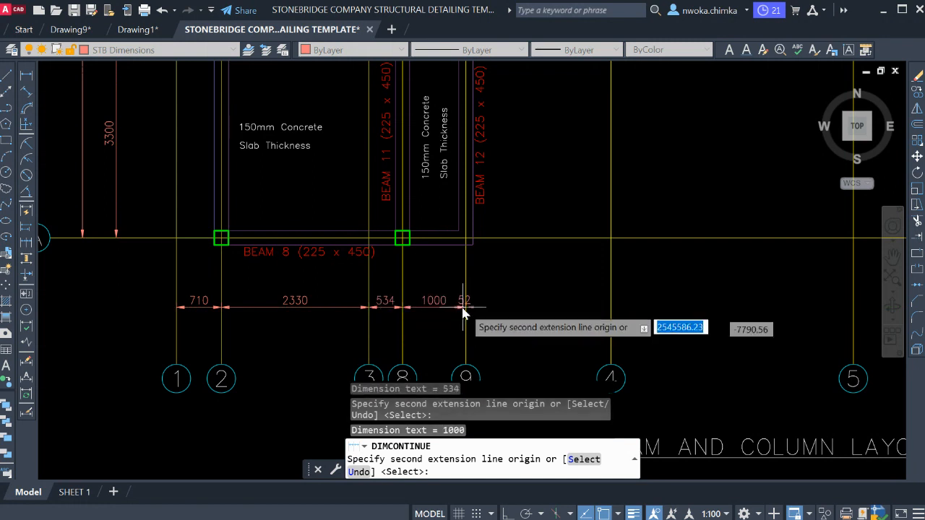
{"action": "middle_click_drag", "start_coordinate": [538, 316], "coordinate": [293, 282]}
{"action": "left_click", "coordinate": [366, 274]}
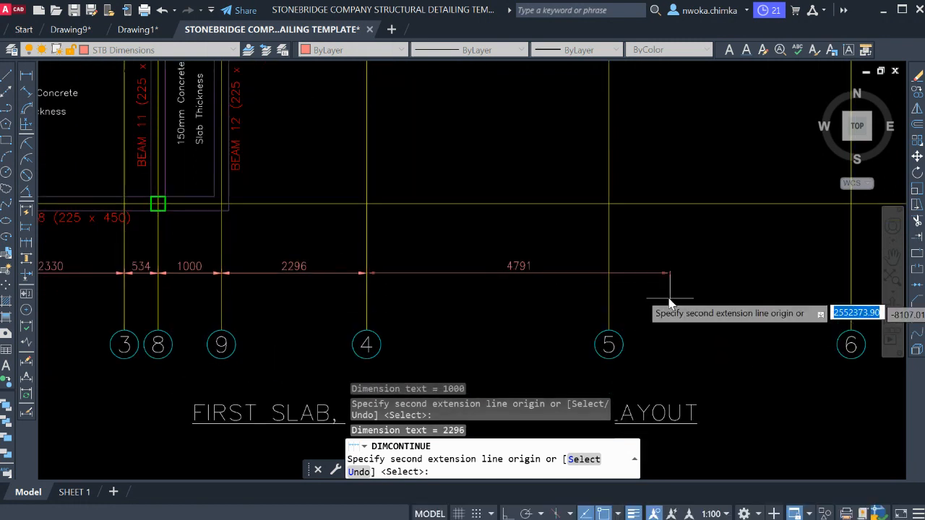
Step: Extend the lower dimension string from gridline 4 to gridlines 5, 6 and 7, and end the command
{"action": "left_click", "coordinate": [614, 268]}
{"action": "middle_click_drag", "start_coordinate": [614, 268], "coordinate": [296, 259]}
{"action": "left_click", "coordinate": [523, 253]}
{"action": "scroll", "coordinate": [455, 276], "scroll_direction": "down", "scroll_amount": 1}
{"action": "middle_click_drag", "start_coordinate": [520, 281], "coordinate": [358, 299]}
{"action": "left_click", "coordinate": [437, 273]}
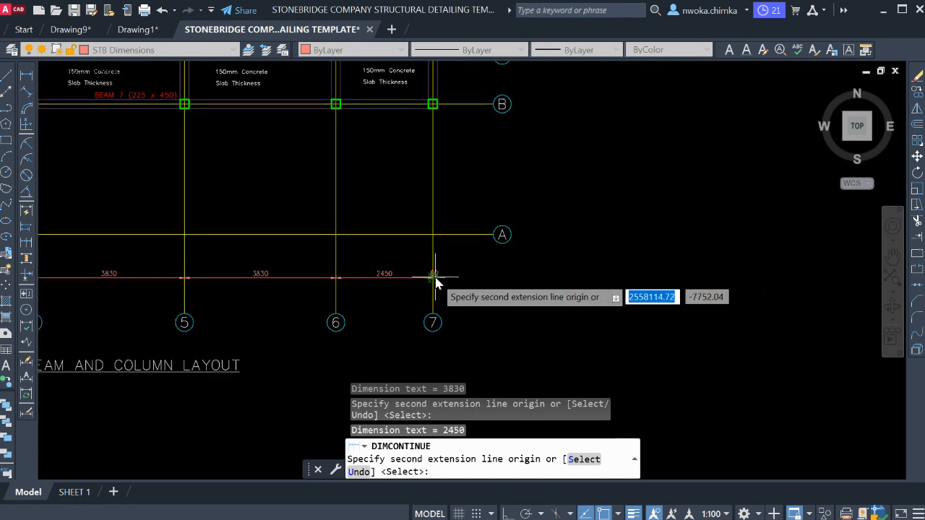
{"action": "scroll", "coordinate": [419, 263], "scroll_direction": "down", "scroll_amount": 3}
{"action": "key", "text": "Escape"}
Step: Add an overall linear dimension from gridline 1 to gridline 7 between the lower dimension string and the grid bubbles
{"action": "left_click", "coordinate": [24, 77]}
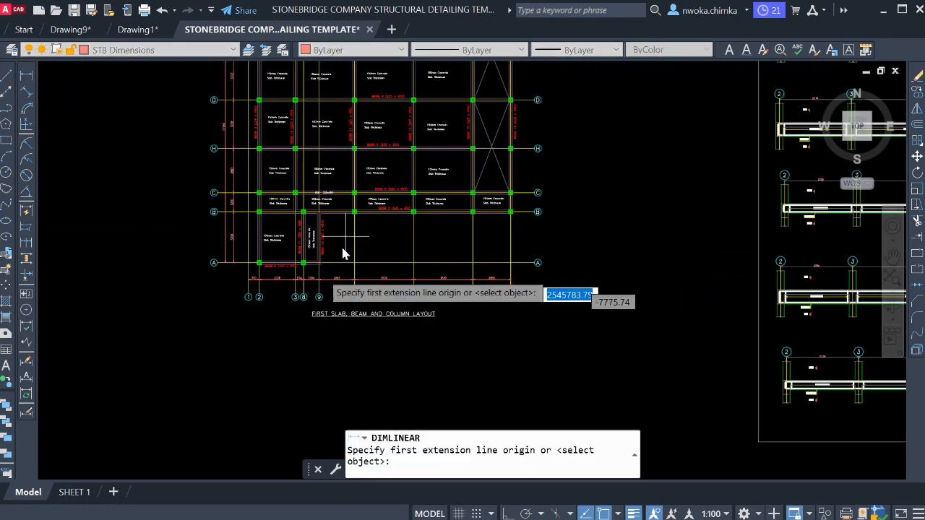
{"action": "scroll", "coordinate": [279, 305], "scroll_direction": "up", "scroll_amount": 8}
{"action": "left_click", "coordinate": [161, 244]}
{"action": "scroll", "coordinate": [424, 271], "scroll_direction": "down", "scroll_amount": 5}
{"action": "scroll", "coordinate": [653, 258], "scroll_direction": "up", "scroll_amount": 3}
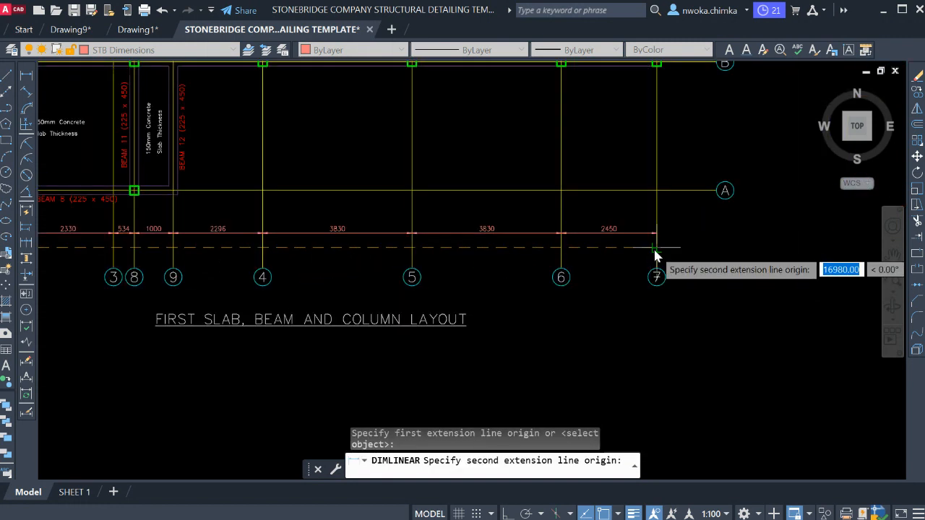
{"action": "left_click", "coordinate": [653, 257]}
{"action": "scroll", "coordinate": [654, 254], "scroll_direction": "down", "scroll_amount": 4}
{"action": "scroll", "coordinate": [462, 262], "scroll_direction": "up", "scroll_amount": 3}
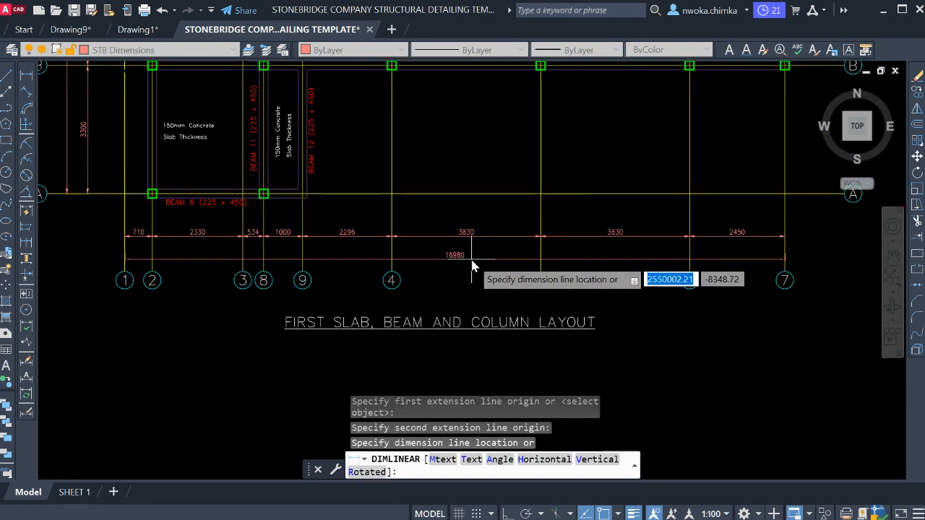
{"action": "left_click", "coordinate": [469, 260]}
{"action": "scroll", "coordinate": [448, 259], "scroll_direction": "up", "scroll_amount": 5}
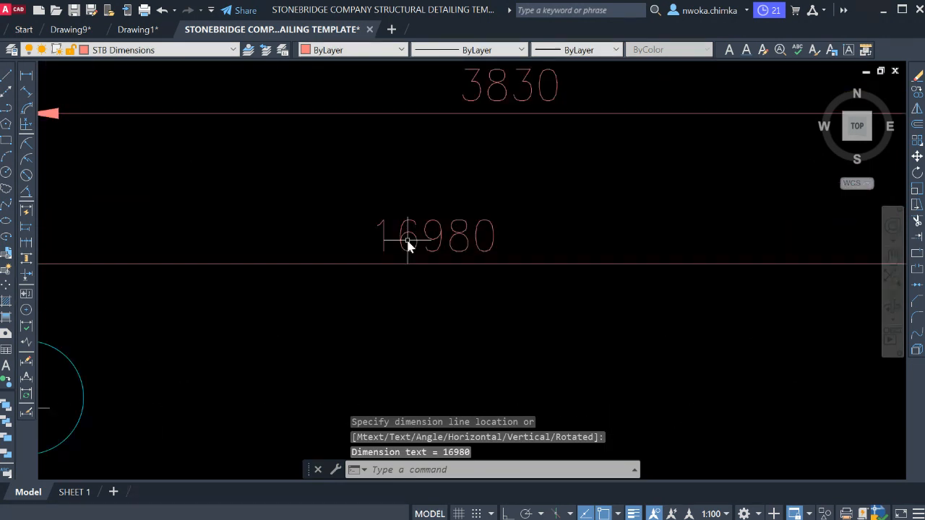
{"action": "scroll", "coordinate": [442, 247], "scroll_direction": "down", "scroll_amount": 8}
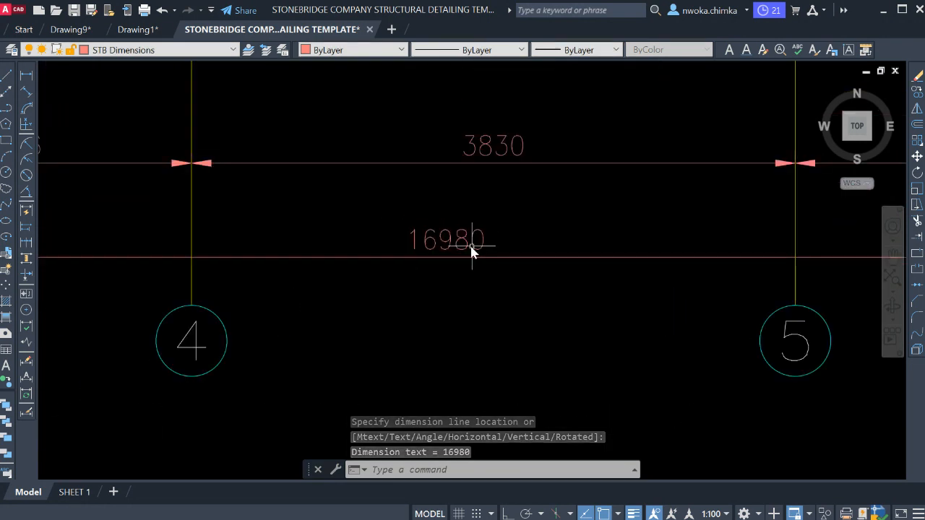
{"action": "scroll", "coordinate": [398, 140], "scroll_direction": "up", "scroll_amount": 10}
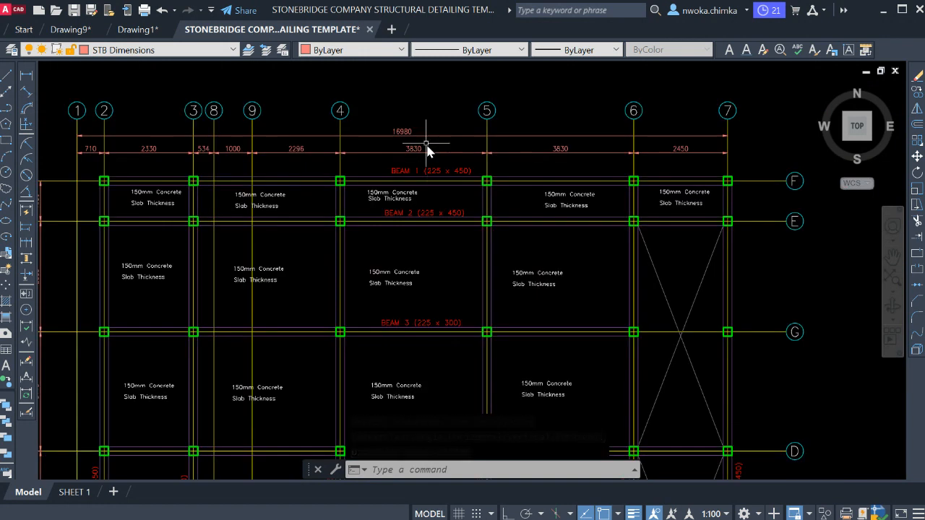
Step: Add a linear dimension between gridlines A and B, placed between gridline 7 and the grid bubbles
{"action": "scroll", "coordinate": [404, 137], "scroll_direction": "down", "scroll_amount": 9}
{"action": "scroll", "coordinate": [390, 130], "scroll_direction": "down", "scroll_amount": 6}
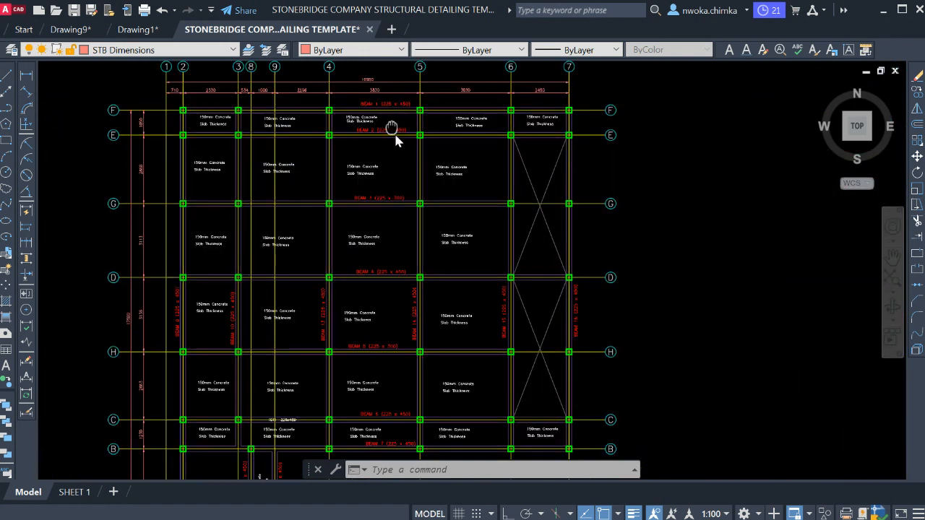
{"action": "left_click", "coordinate": [28, 77]}
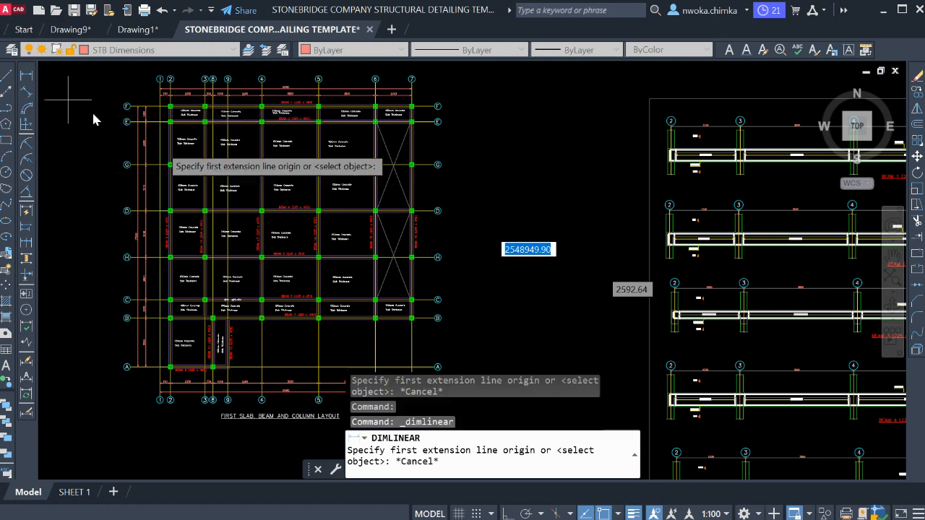
{"action": "scroll", "coordinate": [427, 366], "scroll_direction": "up", "scroll_amount": 4}
{"action": "left_click", "coordinate": [425, 368]}
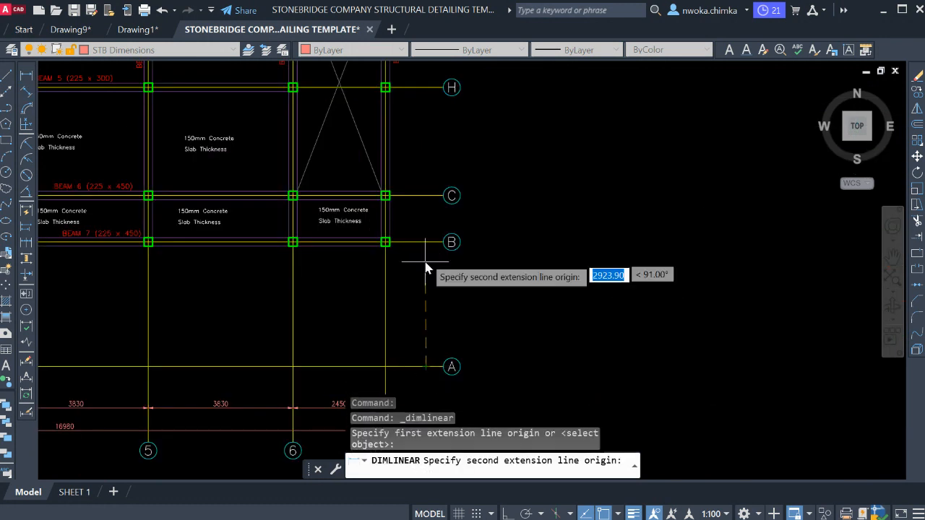
{"action": "left_click", "coordinate": [422, 242]}
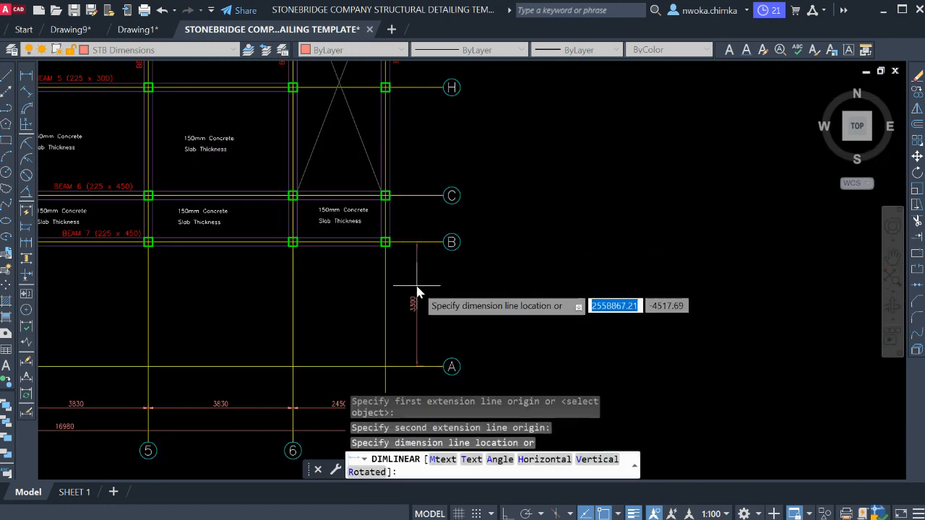
{"action": "scroll", "coordinate": [415, 292], "scroll_direction": "down", "scroll_amount": 2}
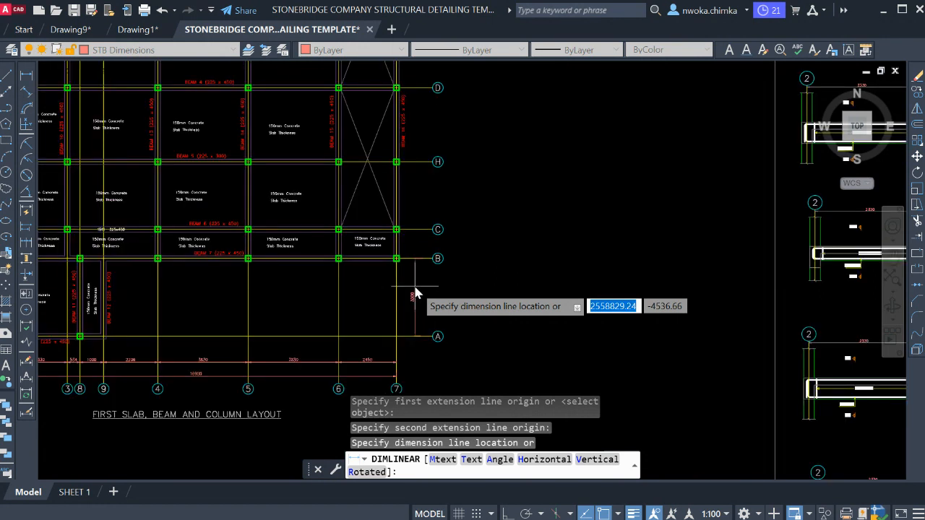
{"action": "scroll", "coordinate": [418, 273], "scroll_direction": "up", "scroll_amount": 2}
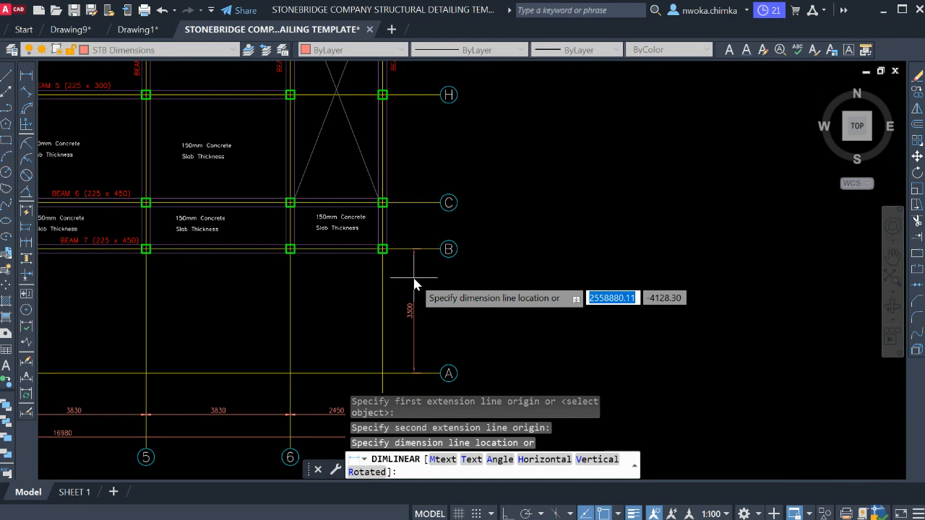
{"action": "left_click", "coordinate": [414, 284]}
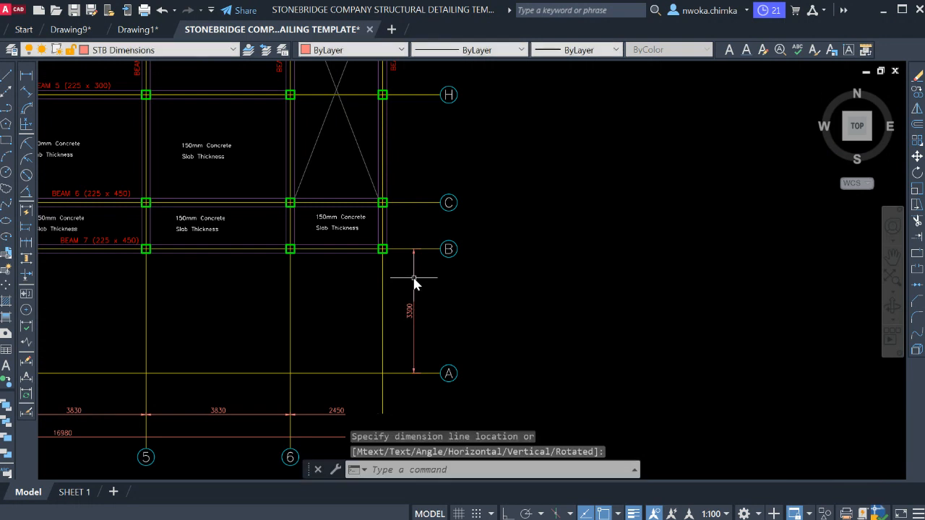
Step: Continue the vertical dimension beside gridline 7 from gridline B to gridlines C and H with DIMCONTINUE
{"action": "left_click", "coordinate": [26, 242]}
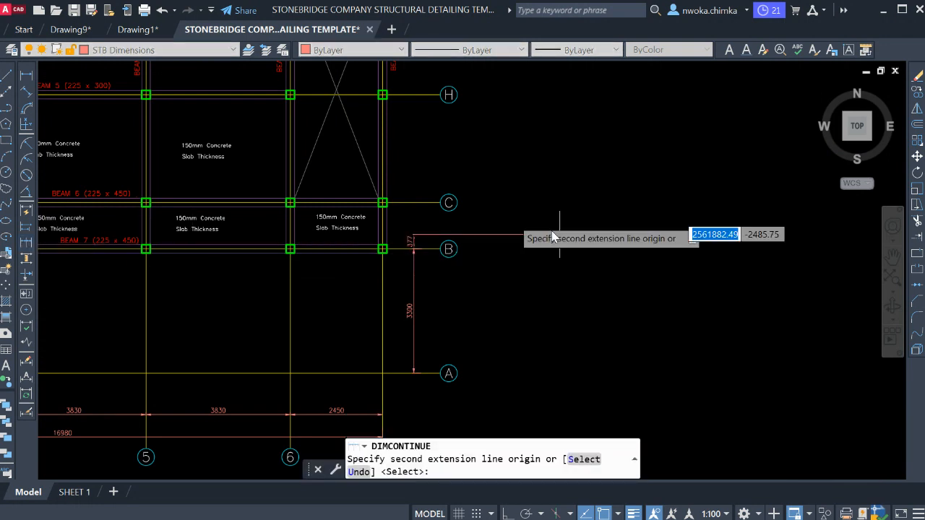
{"action": "scroll", "coordinate": [409, 205], "scroll_direction": "up", "scroll_amount": 5}
{"action": "left_click", "coordinate": [413, 203]}
{"action": "scroll", "coordinate": [451, 219], "scroll_direction": "down", "scroll_amount": 5}
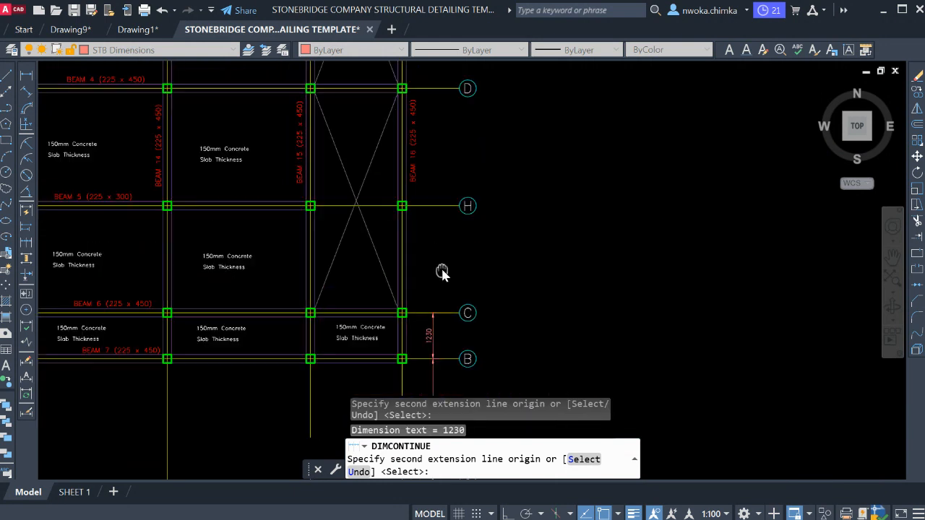
{"action": "scroll", "coordinate": [451, 219], "scroll_direction": "up", "scroll_amount": 2}
{"action": "left_click", "coordinate": [433, 187]}
{"action": "scroll", "coordinate": [437, 183], "scroll_direction": "down", "scroll_amount": 6}
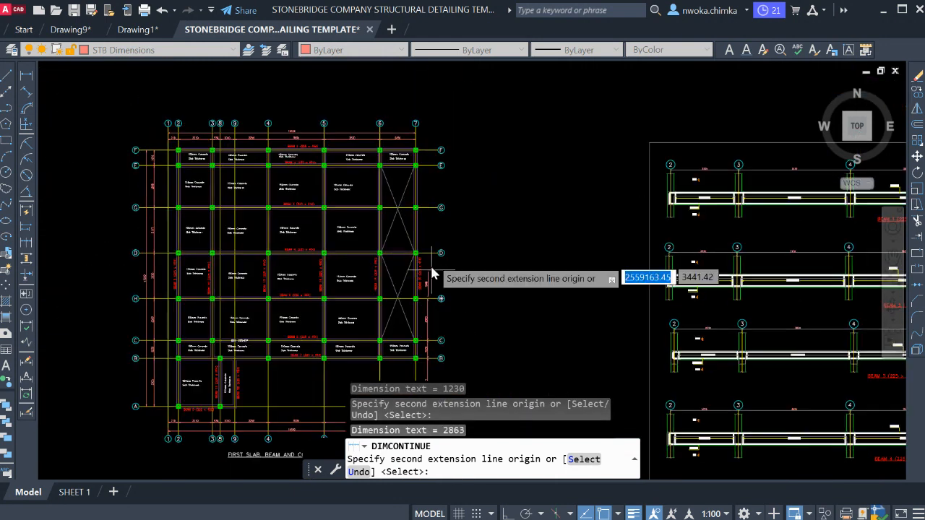
Step: Extend the vertical dimension string from gridline H to gridlines D, G, E and F, and end the command
{"action": "scroll", "coordinate": [432, 298], "scroll_direction": "up", "scroll_amount": 4}
{"action": "left_click", "coordinate": [422, 241]}
{"action": "left_click", "coordinate": [420, 128]}
{"action": "middle_click_drag", "start_coordinate": [421, 127], "coordinate": [394, 315]}
{"action": "left_click", "coordinate": [393, 206]}
{"action": "left_click", "coordinate": [394, 177]}
{"action": "scroll", "coordinate": [438, 155], "scroll_direction": "down", "scroll_amount": 3}
{"action": "scroll", "coordinate": [426, 141], "scroll_direction": "up", "scroll_amount": 3}
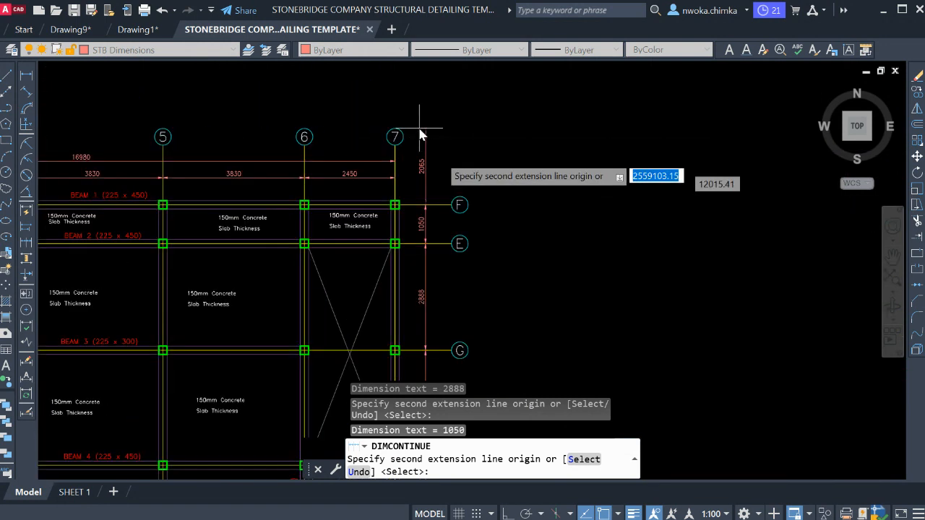
{"action": "key", "text": "Escape"}
Step: Add an overall linear dimension from gridline F to gridline A between the vertical dimension string and the grid bubbles
{"action": "scroll", "coordinate": [462, 157], "scroll_direction": "down", "scroll_amount": 5}
{"action": "scroll", "coordinate": [407, 155], "scroll_direction": "up", "scroll_amount": 8}
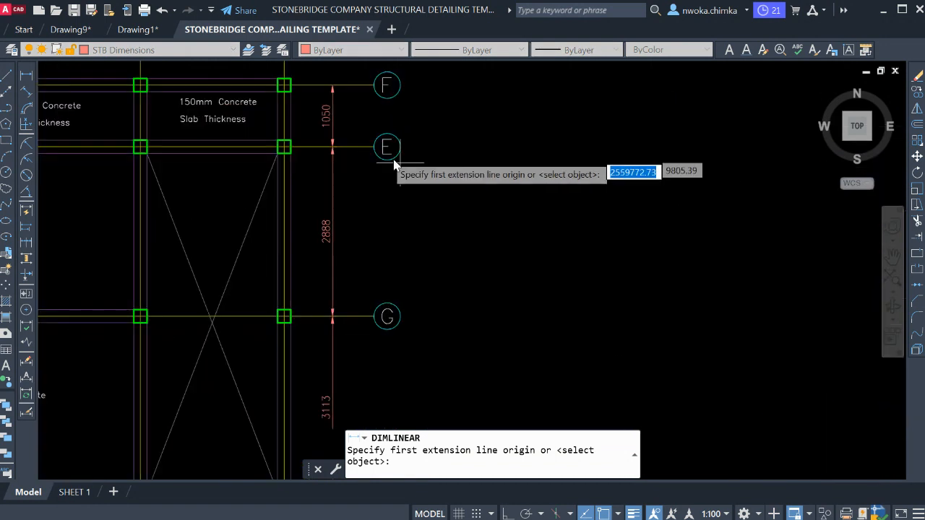
{"action": "left_click", "coordinate": [351, 90]}
{"action": "scroll", "coordinate": [383, 186], "scroll_direction": "down", "scroll_amount": 5}
{"action": "scroll", "coordinate": [356, 351], "scroll_direction": "up", "scroll_amount": 6}
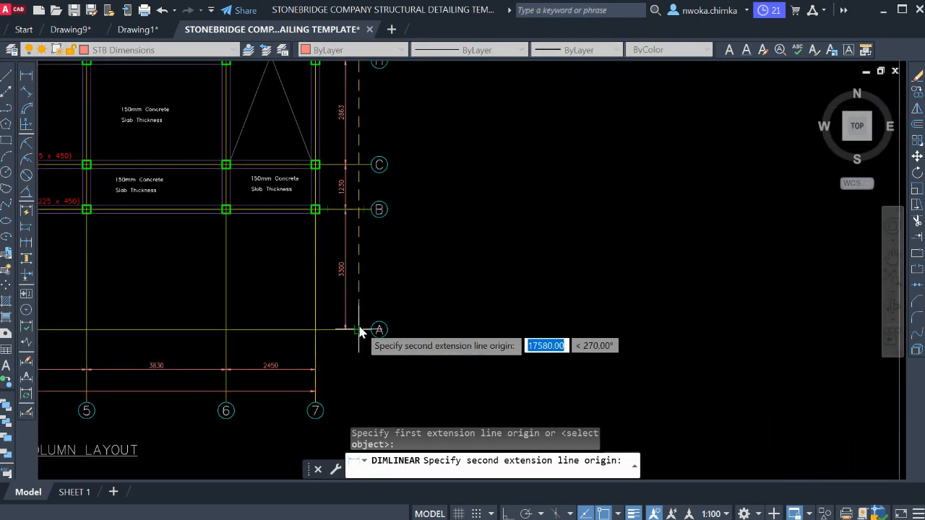
{"action": "left_click", "coordinate": [357, 330]}
{"action": "scroll", "coordinate": [368, 238], "scroll_direction": "down", "scroll_amount": 3}
{"action": "scroll", "coordinate": [364, 156], "scroll_direction": "up", "scroll_amount": 5}
{"action": "scroll", "coordinate": [364, 156], "scroll_direction": "up", "scroll_amount": 2}
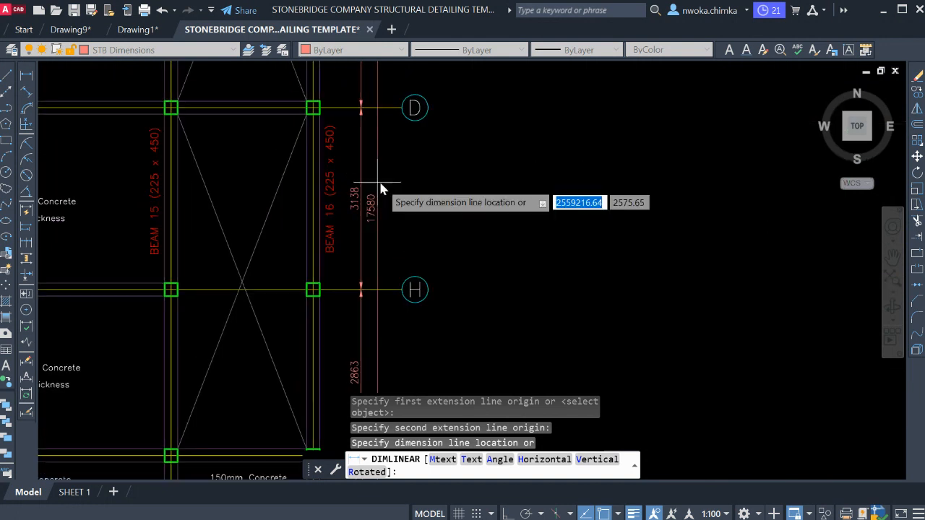
{"action": "left_click", "coordinate": [391, 194]}
Step: Review the dimensioned first slab, beam and column layout, including its title, gridline dimensions, beam labels and slab thickness notes
{"action": "scroll", "coordinate": [494, 192], "scroll_direction": "down", "scroll_amount": 5}
{"action": "middle_click_drag", "start_coordinate": [506, 227], "coordinate": [535, 250]}
{"action": "scroll", "coordinate": [538, 250], "scroll_direction": "down", "scroll_amount": 2}
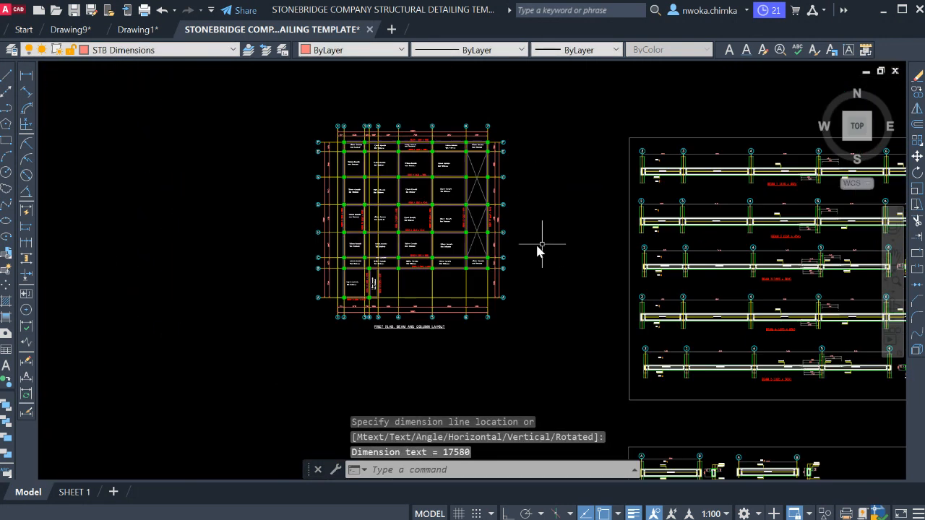
{"action": "middle_click_drag", "start_coordinate": [468, 274], "coordinate": [320, 212]}
{"action": "scroll", "coordinate": [316, 299], "scroll_direction": "up", "scroll_amount": 5}
{"action": "middle_click_drag", "start_coordinate": [315, 299], "coordinate": [446, 362]}
{"action": "scroll", "coordinate": [347, 331], "scroll_direction": "down", "scroll_amount": 2}
{"action": "scroll", "coordinate": [347, 331], "scroll_direction": "down", "scroll_amount": 2}
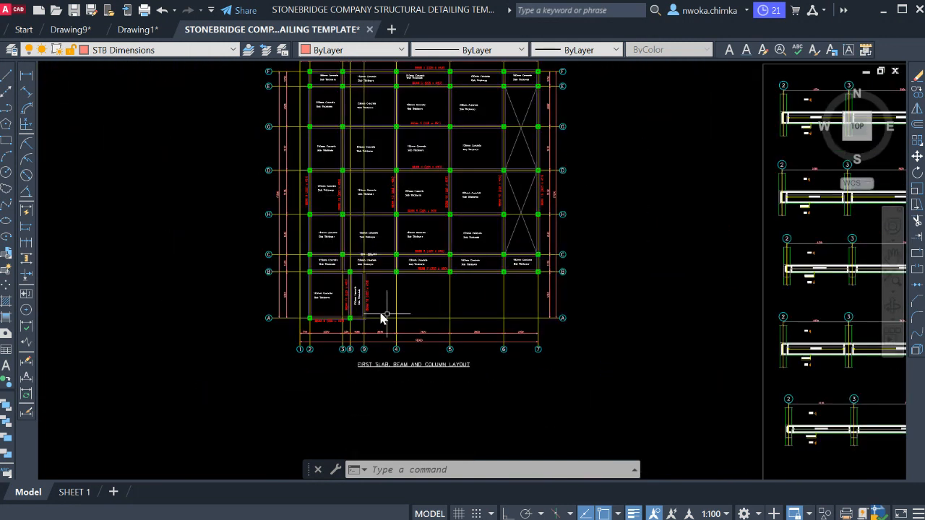
{"action": "scroll", "coordinate": [296, 151], "scroll_direction": "down", "scroll_amount": 3}
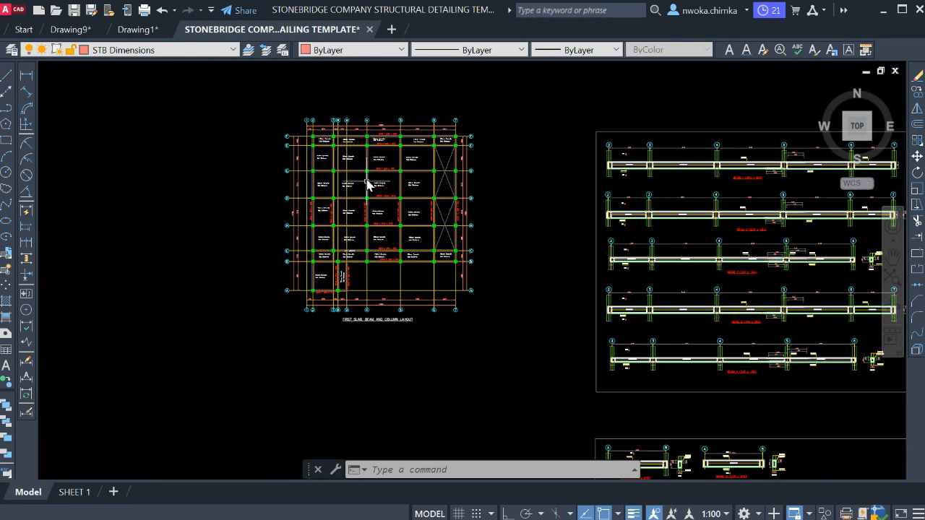
{"action": "scroll", "coordinate": [365, 167], "scroll_direction": "up", "scroll_amount": 3}
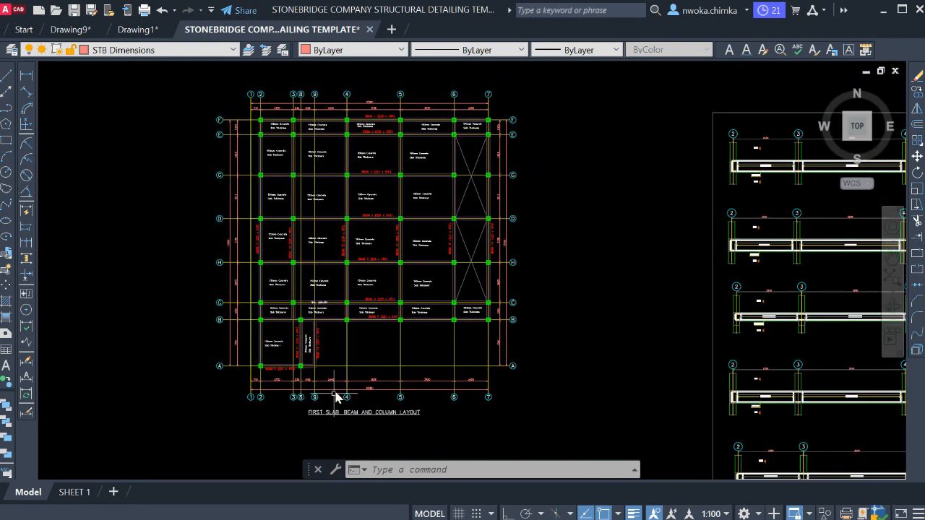
{"action": "scroll", "coordinate": [335, 396], "scroll_direction": "up", "scroll_amount": 2}
{"action": "middle_click_drag", "start_coordinate": [373, 386], "coordinate": [352, 351]}
{"action": "scroll", "coordinate": [351, 352], "scroll_direction": "up", "scroll_amount": 4}
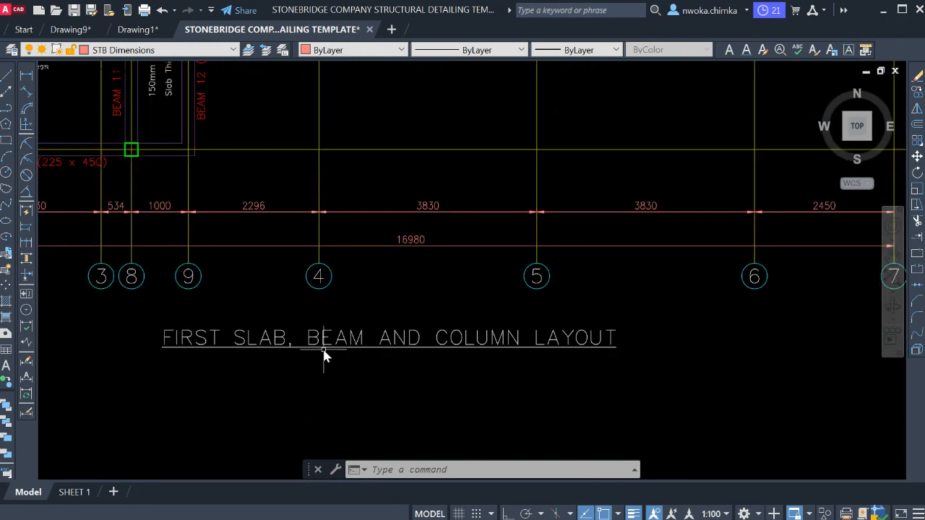
{"action": "scroll", "coordinate": [407, 355], "scroll_direction": "down", "scroll_amount": 5}
{"action": "scroll", "coordinate": [490, 340], "scroll_direction": "up", "scroll_amount": 2}
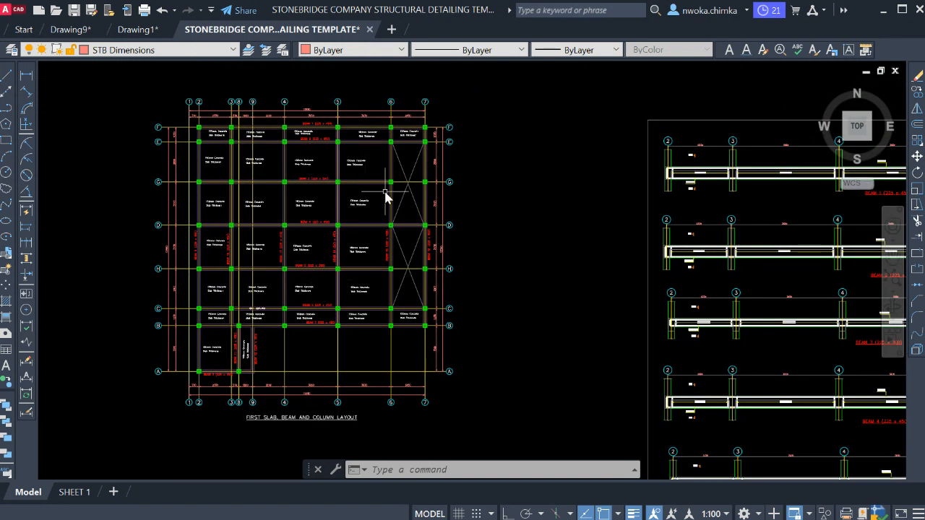
{"action": "middle_click_drag", "start_coordinate": [274, 168], "coordinate": [278, 149]}
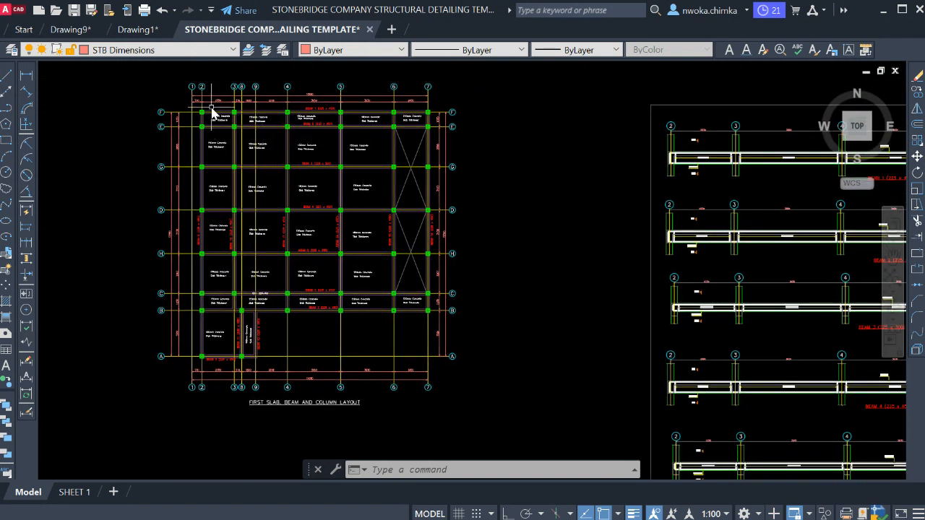
{"action": "scroll", "coordinate": [268, 407], "scroll_direction": "up", "scroll_amount": 5}
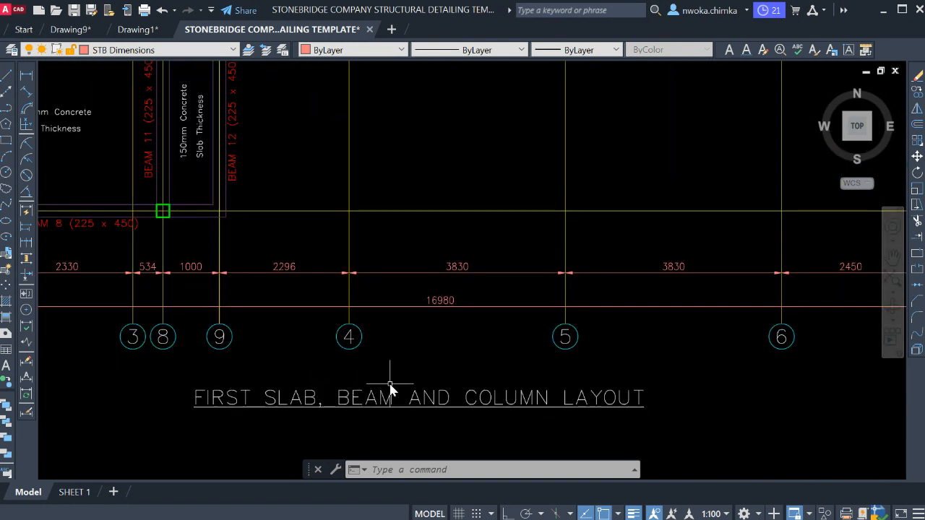
{"action": "scroll", "coordinate": [390, 390], "scroll_direction": "down", "scroll_amount": 6}
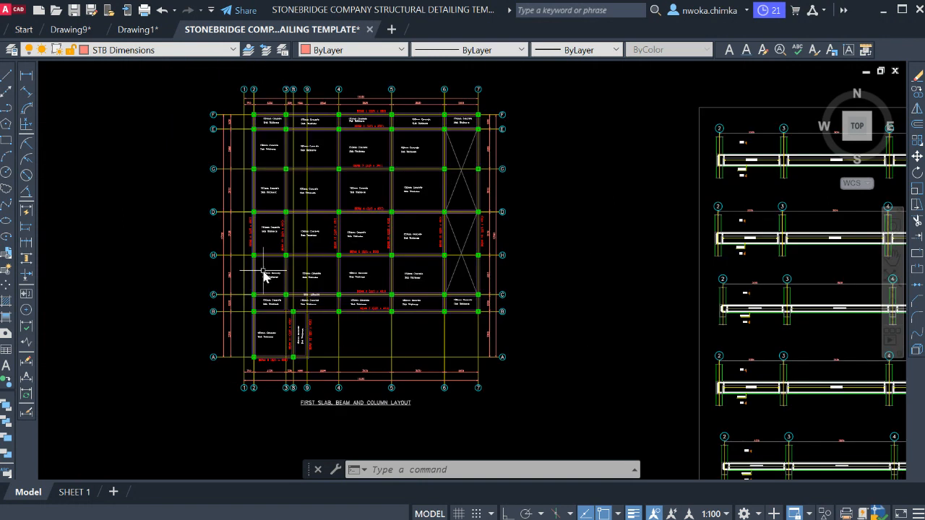
{"action": "scroll", "coordinate": [281, 158], "scroll_direction": "up", "scroll_amount": 8}
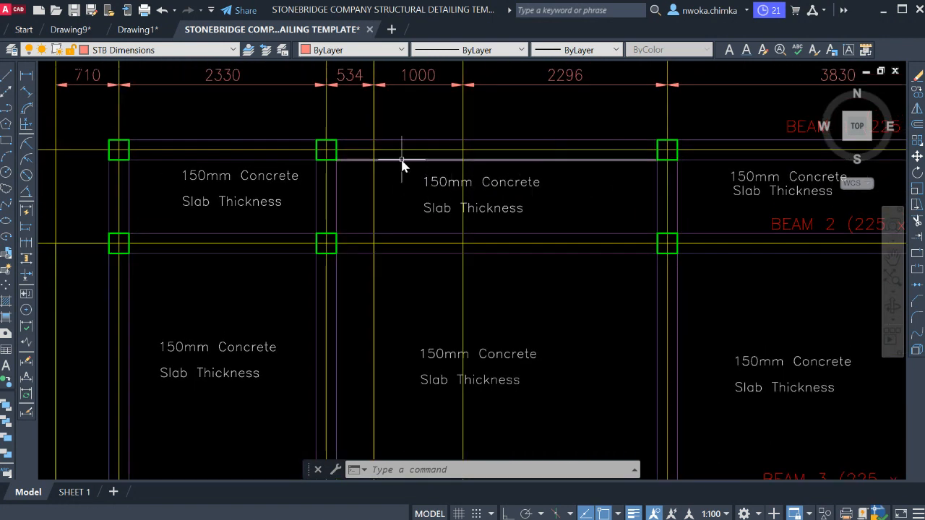
{"action": "middle_click_drag", "start_coordinate": [437, 170], "coordinate": [475, 183]}
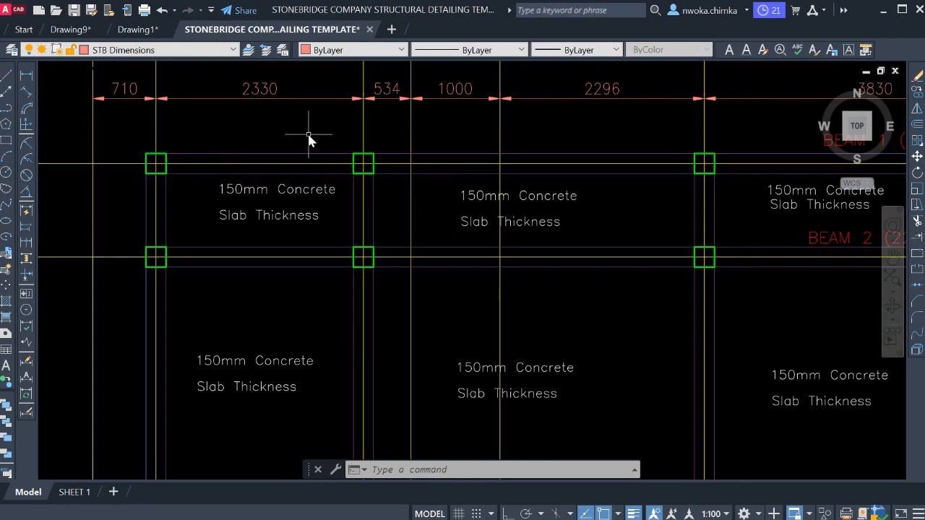
{"action": "scroll", "coordinate": [443, 177], "scroll_direction": "down", "scroll_amount": 4}
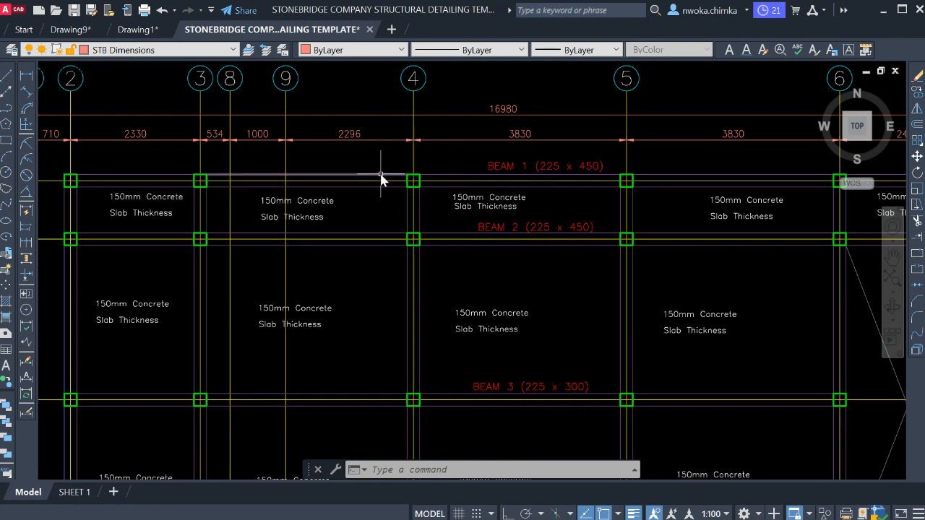
{"action": "scroll", "coordinate": [388, 171], "scroll_direction": "down", "scroll_amount": 2}
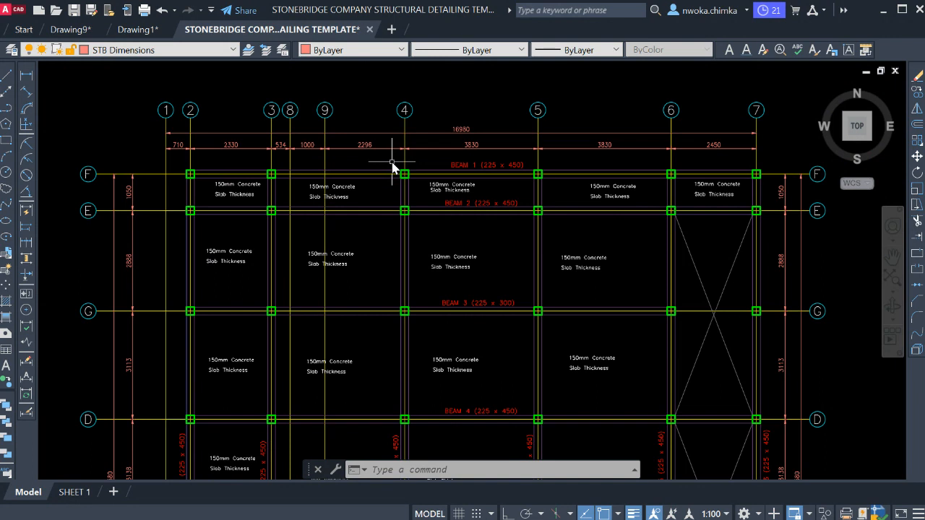
Step: Examine the column longitudinal details and sections elsewhere in model space, including their footings, reinforcement labels and level marks
{"action": "scroll", "coordinate": [393, 166], "scroll_direction": "down", "scroll_amount": 10}
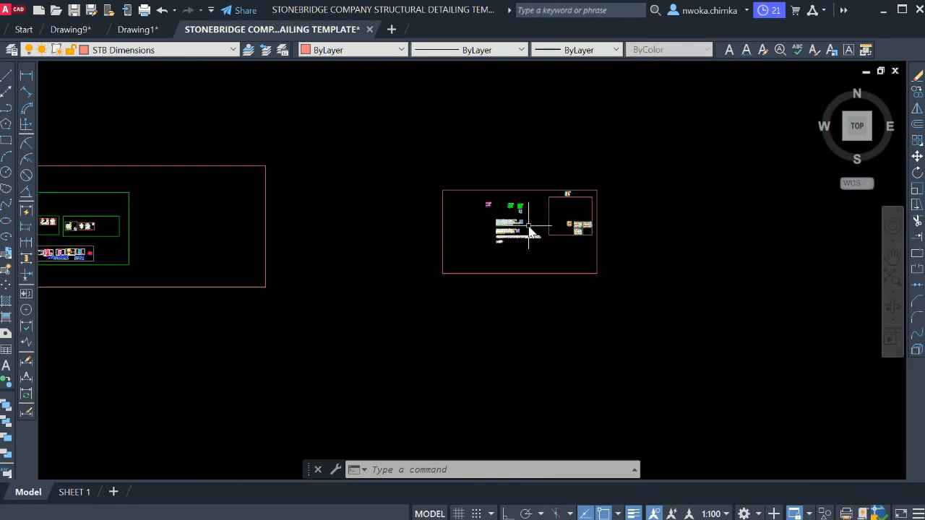
{"action": "scroll", "coordinate": [401, 233], "scroll_direction": "up", "scroll_amount": 10}
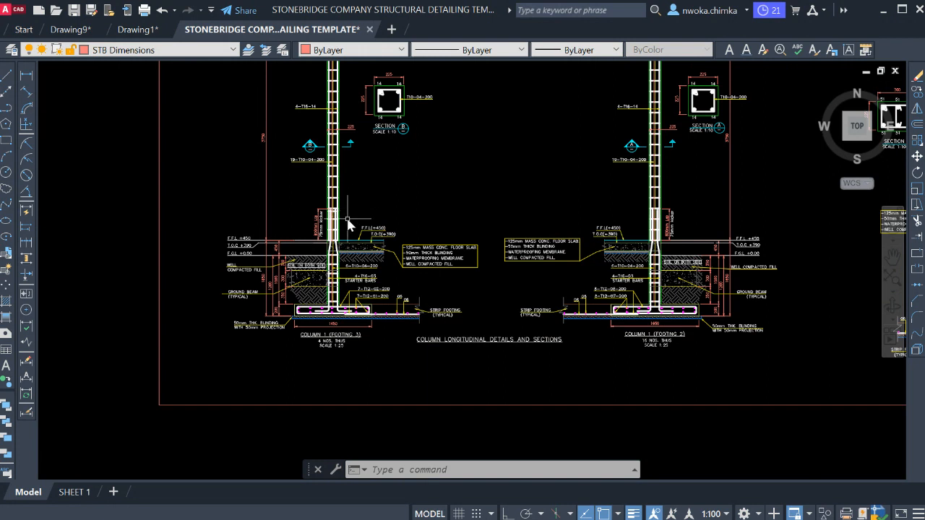
{"action": "scroll", "coordinate": [346, 216], "scroll_direction": "down", "scroll_amount": 3}
{"action": "scroll", "coordinate": [409, 227], "scroll_direction": "up", "scroll_amount": 4}
{"action": "middle_click_drag", "start_coordinate": [491, 237], "coordinate": [180, 236]}
{"action": "scroll", "coordinate": [431, 237], "scroll_direction": "down", "scroll_amount": 1}
{"action": "middle_click_drag", "start_coordinate": [529, 233], "coordinate": [295, 239]}
{"action": "scroll", "coordinate": [274, 239], "scroll_direction": "down", "scroll_amount": 4}
{"action": "scroll", "coordinate": [422, 257], "scroll_direction": "up", "scroll_amount": 7}
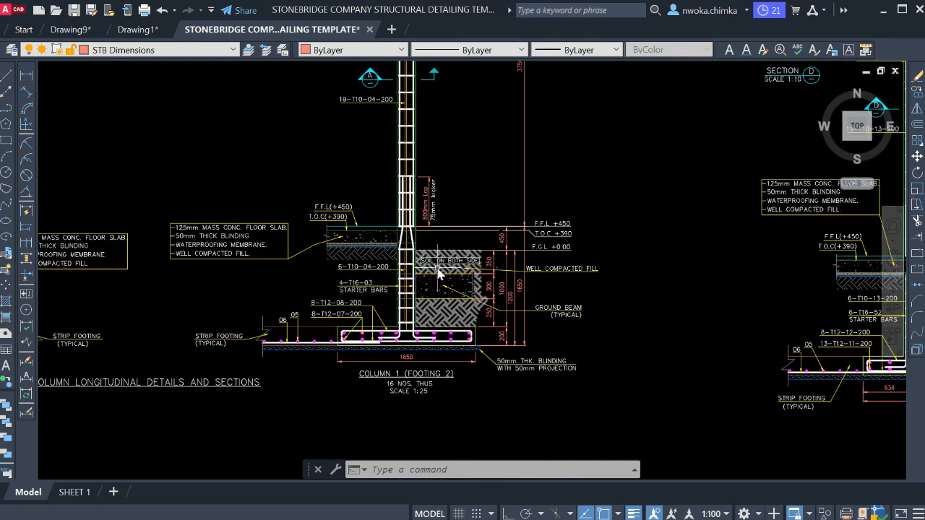
{"action": "scroll", "coordinate": [557, 260], "scroll_direction": "down", "scroll_amount": 3}
{"action": "scroll", "coordinate": [286, 133], "scroll_direction": "up", "scroll_amount": 6}
{"action": "scroll", "coordinate": [295, 217], "scroll_direction": "down", "scroll_amount": 8}
{"action": "middle_click_drag", "start_coordinate": [567, 248], "coordinate": [332, 229]}
{"action": "scroll", "coordinate": [424, 230], "scroll_direction": "down", "scroll_amount": 1}
{"action": "middle_click_drag", "start_coordinate": [597, 246], "coordinate": [240, 241]}
{"action": "middle_click_drag", "start_coordinate": [604, 275], "coordinate": [251, 245]}
{"action": "scroll", "coordinate": [420, 254], "scroll_direction": "down", "scroll_amount": 1}
{"action": "middle_click_drag", "start_coordinate": [571, 229], "coordinate": [374, 239]}
{"action": "scroll", "coordinate": [376, 196], "scroll_direction": "up", "scroll_amount": 3}
{"action": "scroll", "coordinate": [388, 192], "scroll_direction": "down", "scroll_amount": 1}
{"action": "middle_click_drag", "start_coordinate": [576, 246], "coordinate": [564, 250]}
Step: Draw a rectangular frame around the first slab, beam and column layout, enclosing its grid bubbles, dimensions and title
{"action": "scroll", "coordinate": [580, 282], "scroll_direction": "up", "scroll_amount": 4}
{"action": "middle_click_drag", "start_coordinate": [614, 217], "coordinate": [491, 243]}
{"action": "scroll", "coordinate": [464, 219], "scroll_direction": "up", "scroll_amount": 4}
{"action": "scroll", "coordinate": [201, 194], "scroll_direction": "down", "scroll_amount": 2}
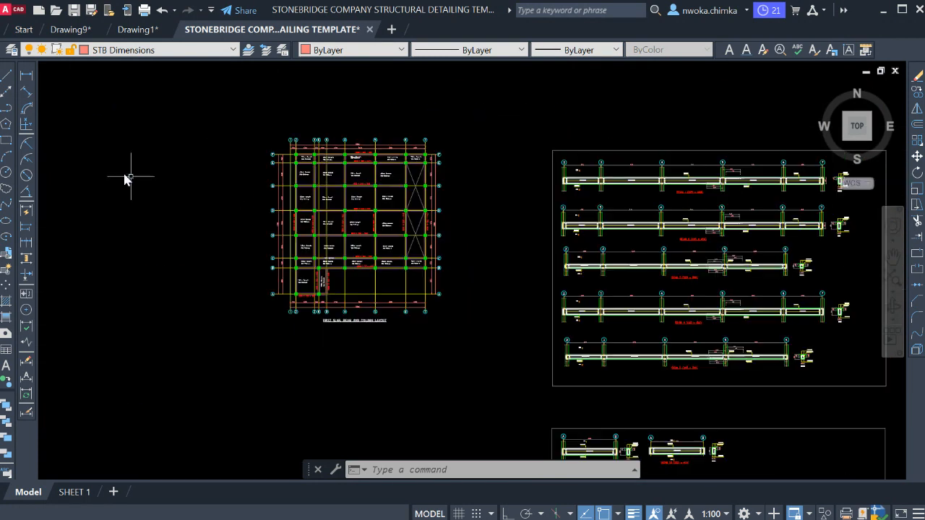
{"action": "left_click", "coordinate": [7, 142]}
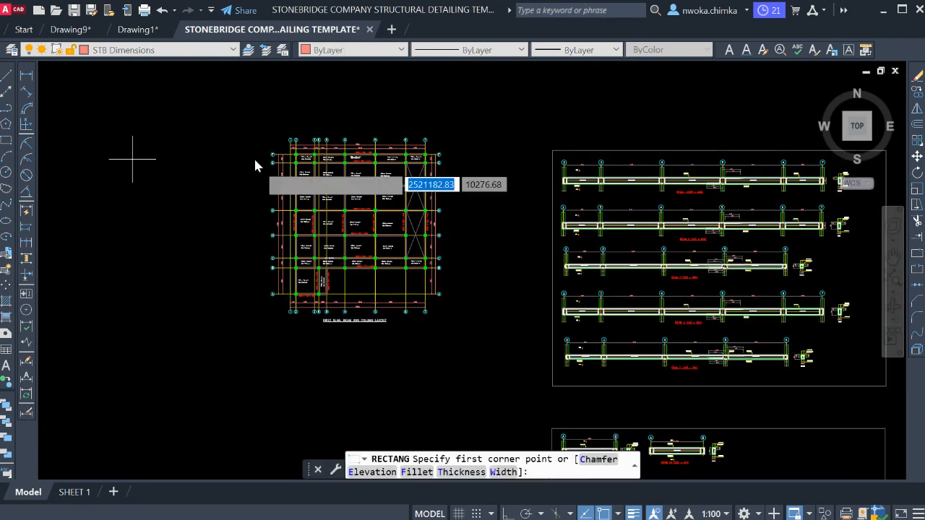
{"action": "left_click", "coordinate": [225, 109]}
{"action": "left_click", "coordinate": [484, 327]}
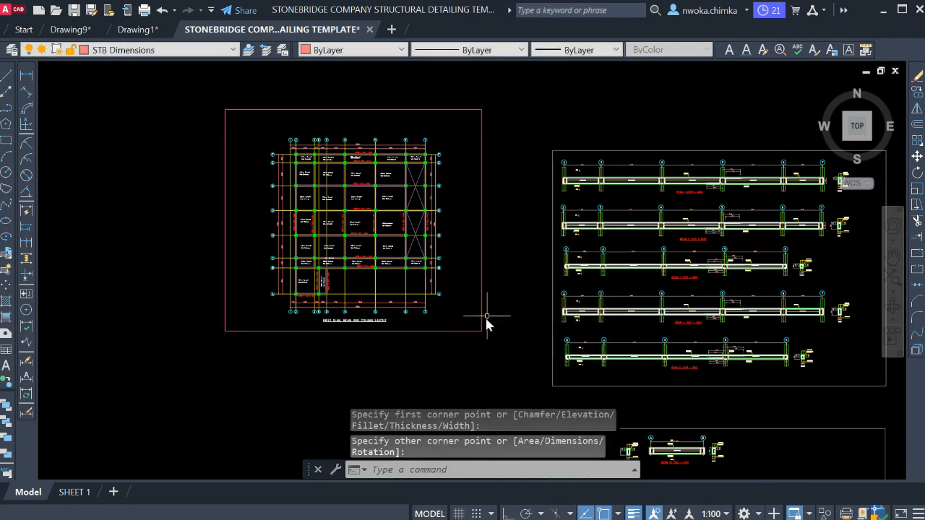
Step: Check the title block sheet in the SHEET 1 layout, and return to model space
{"action": "scroll", "coordinate": [486, 318], "scroll_direction": "down", "scroll_amount": 2}
{"action": "left_click", "coordinate": [96, 490]}
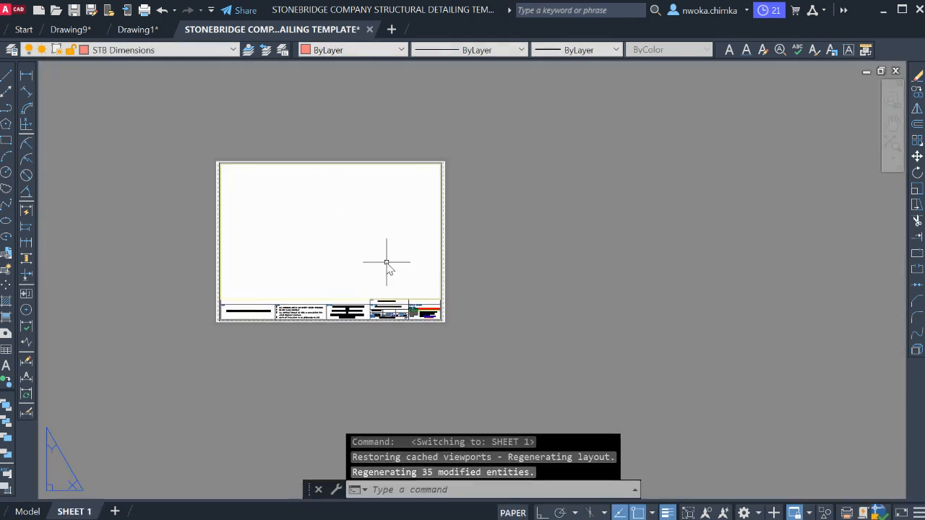
{"action": "left_click", "coordinate": [29, 511]}
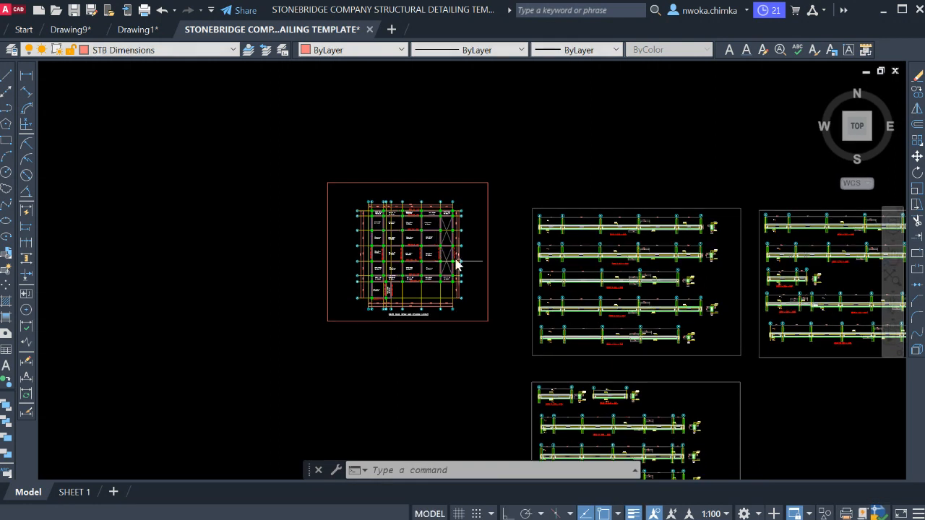
Step: Inspect the empty drawing area and title block of the SHEET 1 layout, and return to model space
{"action": "scroll", "coordinate": [433, 245], "scroll_direction": "up", "scroll_amount": 2}
{"action": "scroll", "coordinate": [379, 235], "scroll_direction": "up", "scroll_amount": 1}
{"action": "middle_click_drag", "start_coordinate": [382, 254], "coordinate": [312, 248]}
{"action": "scroll", "coordinate": [296, 224], "scroll_direction": "down", "scroll_amount": 1}
{"action": "left_click", "coordinate": [83, 491]}
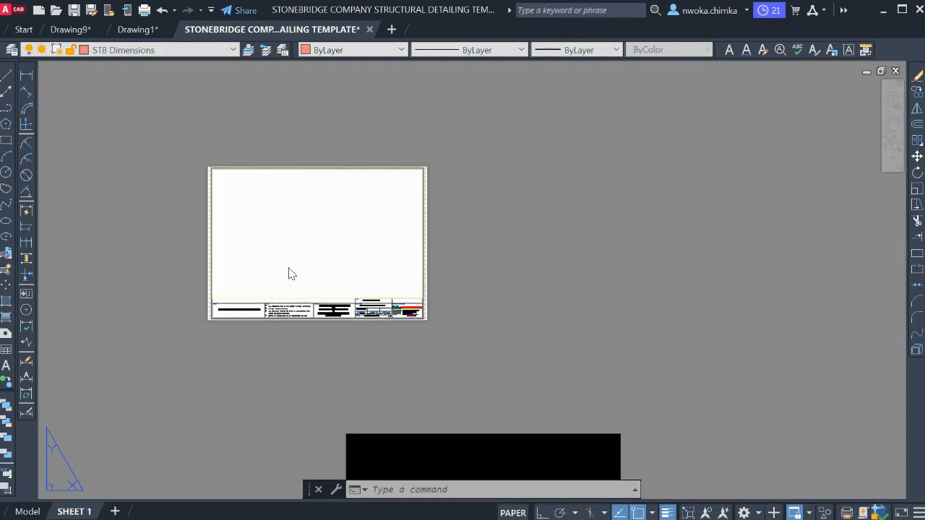
{"action": "scroll", "coordinate": [289, 230], "scroll_direction": "up", "scroll_amount": 4}
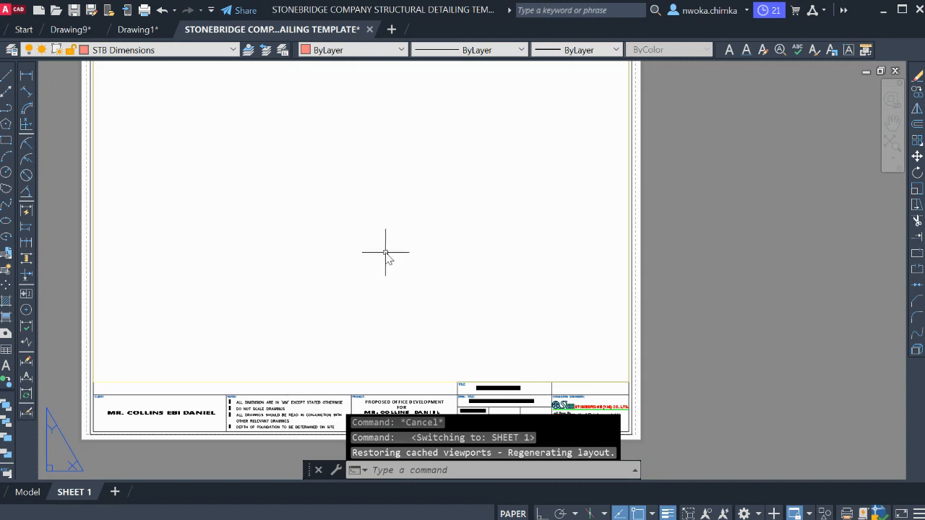
{"action": "scroll", "coordinate": [369, 234], "scroll_direction": "down", "scroll_amount": 4}
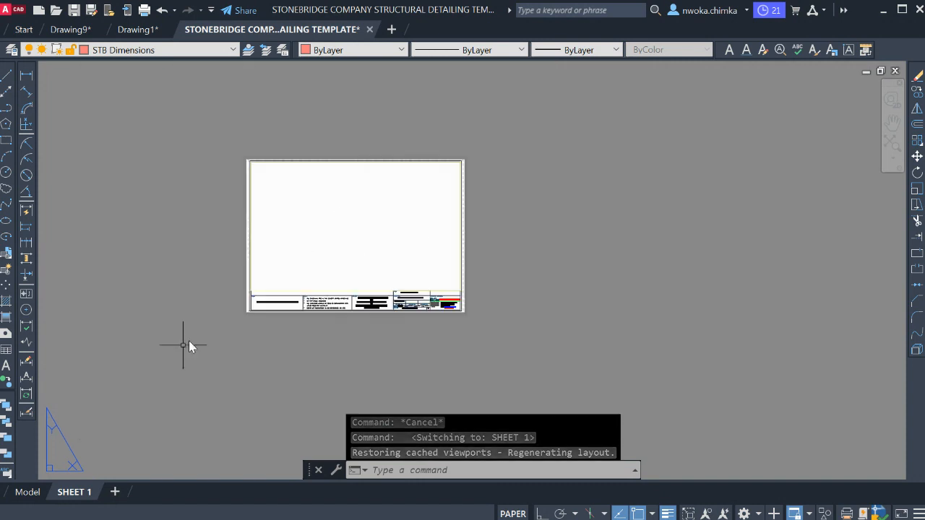
{"action": "left_click", "coordinate": [28, 492]}
Step: Examine the framed first slab layout up close, covering its slab thickness notes, beam labels, bottom gridline dimensions and title
{"action": "scroll", "coordinate": [332, 200], "scroll_direction": "up", "scroll_amount": 5}
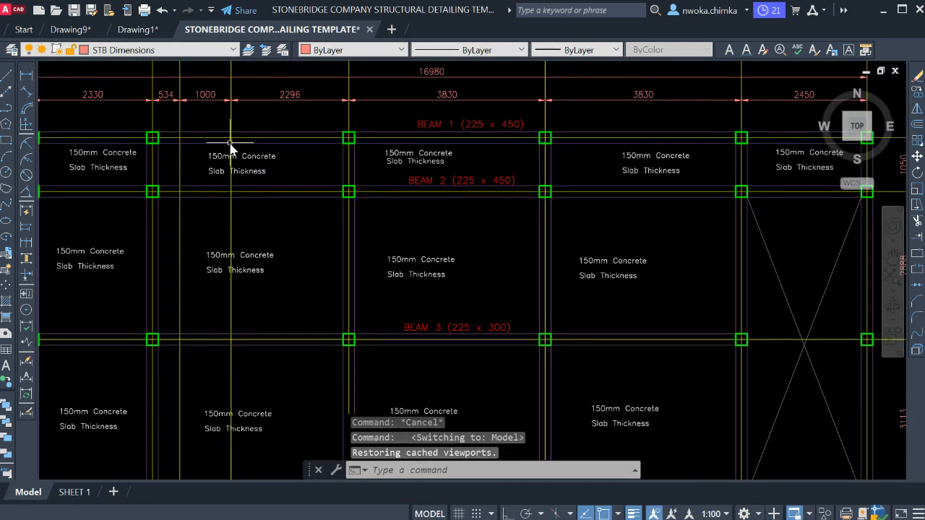
{"action": "scroll", "coordinate": [476, 141], "scroll_direction": "down", "scroll_amount": 2}
{"action": "scroll", "coordinate": [361, 176], "scroll_direction": "down", "scroll_amount": 2}
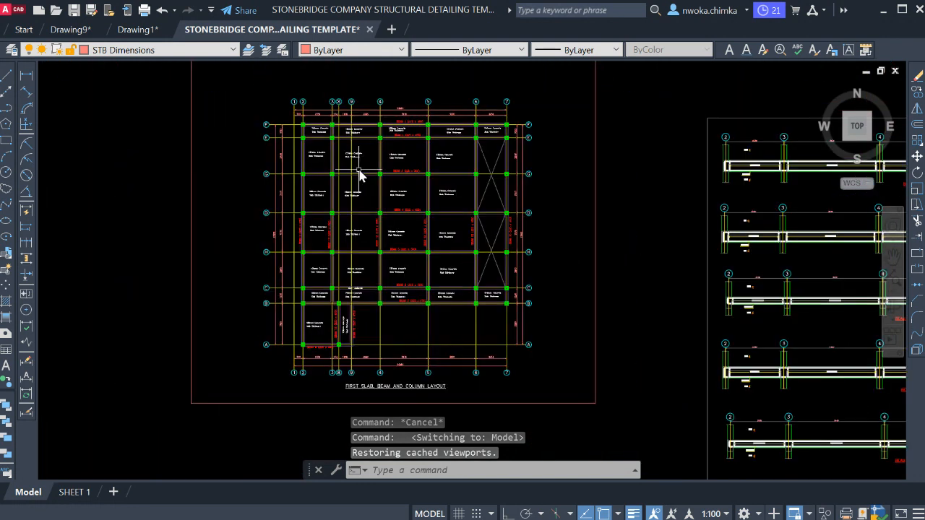
{"action": "scroll", "coordinate": [415, 381], "scroll_direction": "up", "scroll_amount": 1}
{"action": "scroll", "coordinate": [416, 381], "scroll_direction": "up", "scroll_amount": 4}
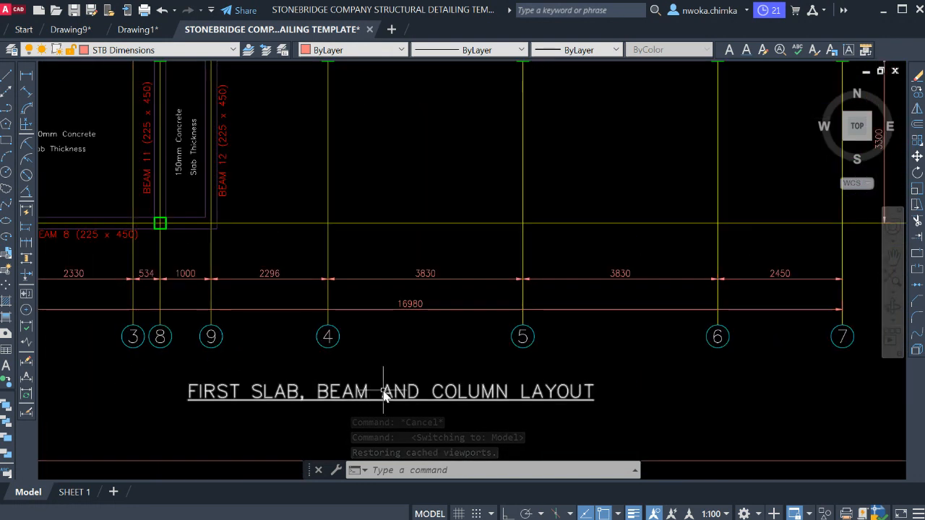
{"action": "scroll", "coordinate": [444, 373], "scroll_direction": "down", "scroll_amount": 4}
{"action": "scroll", "coordinate": [493, 371], "scroll_direction": "down", "scroll_amount": 3}
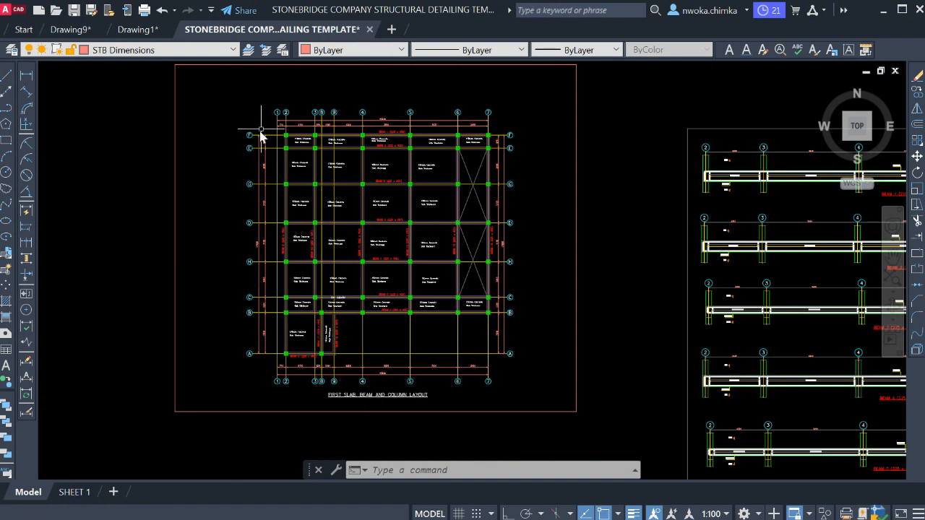
{"action": "scroll", "coordinate": [416, 181], "scroll_direction": "up", "scroll_amount": 2}
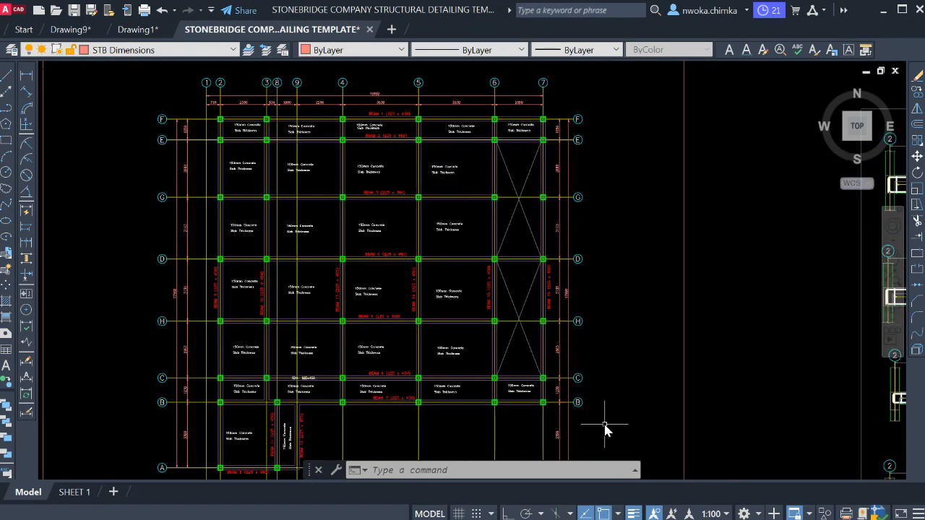
Step: Look over the original layouts and beam details in Drawing1, and return to the Stonebridge structural detailing template drawing
{"action": "scroll", "coordinate": [354, 148], "scroll_direction": "down", "scroll_amount": 4}
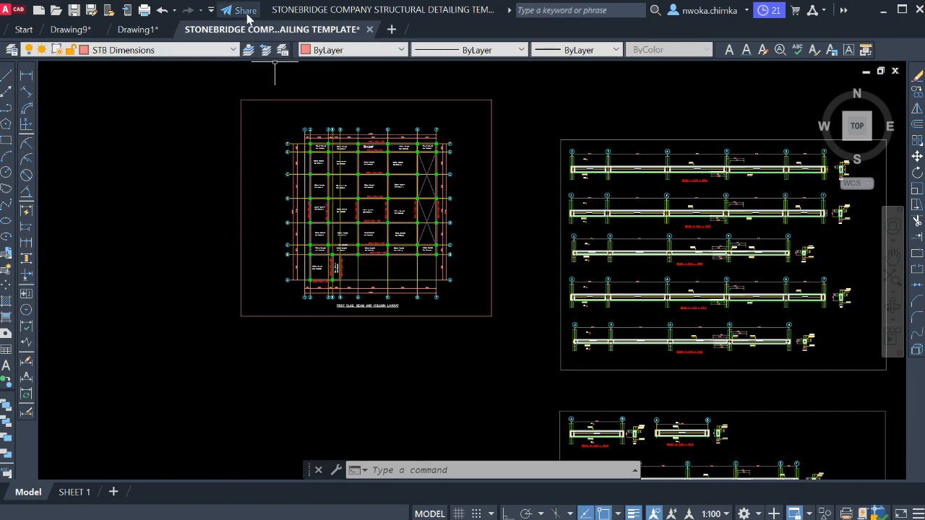
{"action": "left_click", "coordinate": [137, 30]}
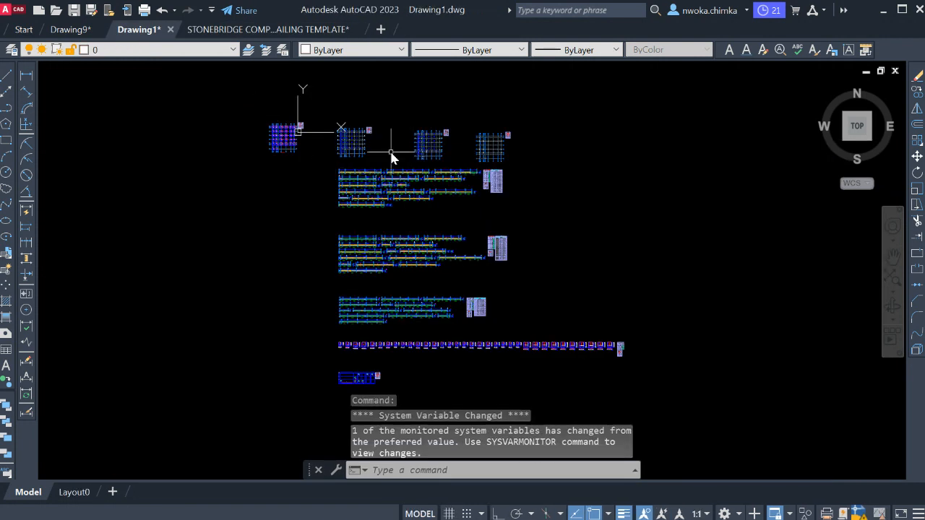
{"action": "left_click", "coordinate": [250, 32]}
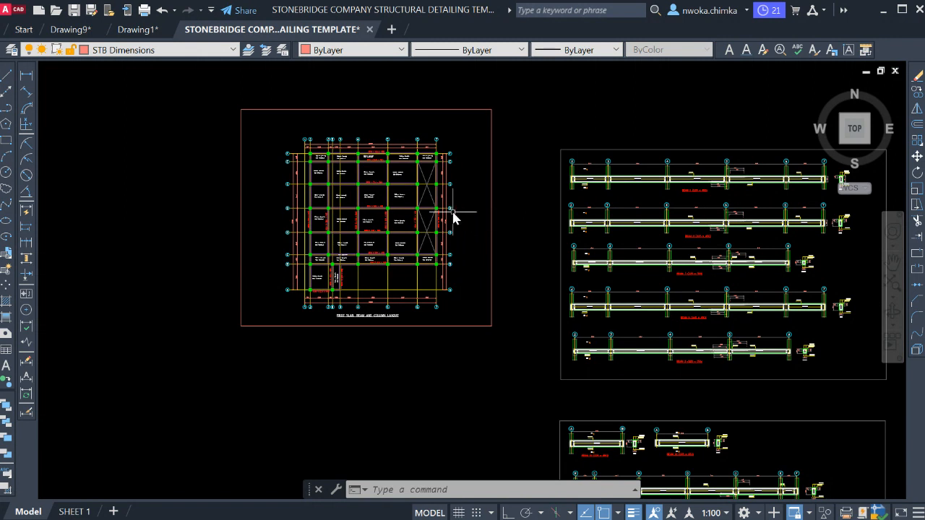
Step: Review the whole first slab, beam and column layout within its rectangular frame, including the top grid bubbles and dimensions
{"action": "scroll", "coordinate": [357, 173], "scroll_direction": "up", "scroll_amount": 5}
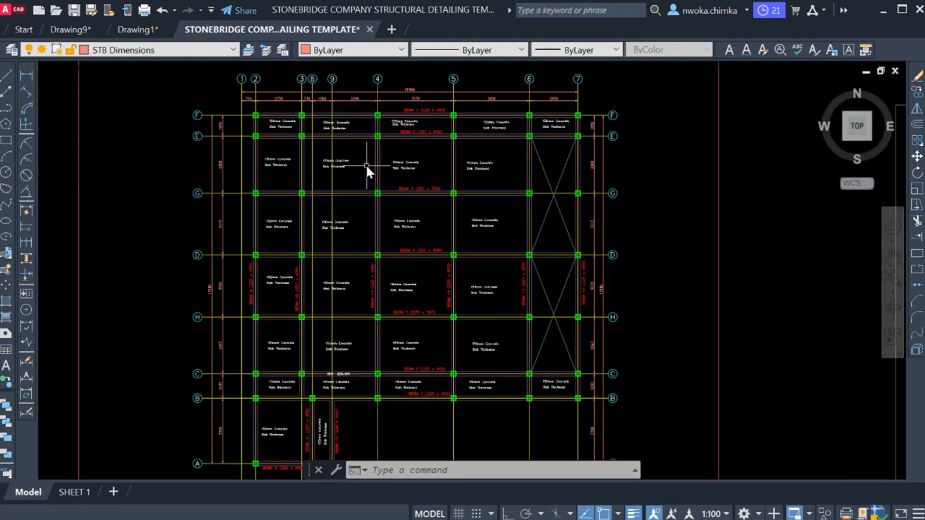
{"action": "scroll", "coordinate": [368, 156], "scroll_direction": "down", "scroll_amount": 3}
{"action": "scroll", "coordinate": [342, 115], "scroll_direction": "up", "scroll_amount": 2}
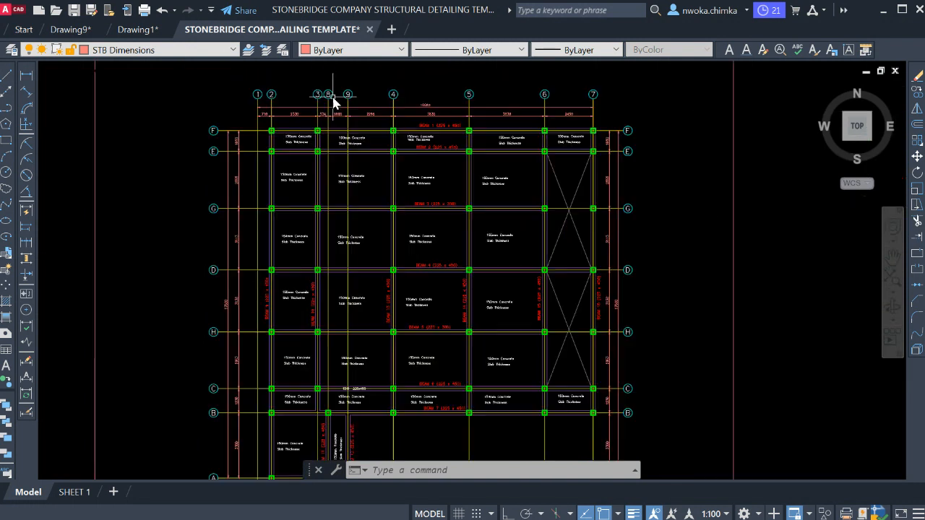
{"action": "scroll", "coordinate": [336, 105], "scroll_direction": "down", "scroll_amount": 2}
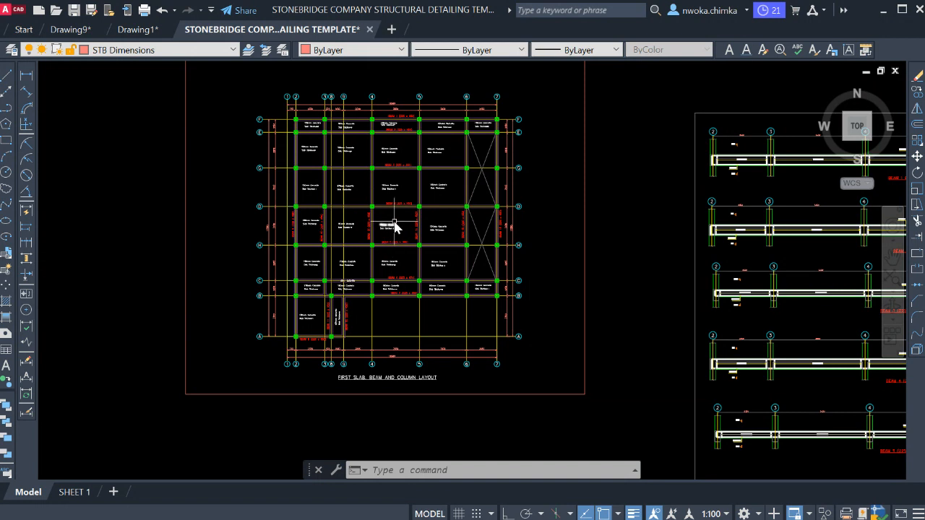
{"action": "middle_click_drag", "start_coordinate": [394, 224], "coordinate": [387, 237]}
{"action": "scroll", "coordinate": [386, 234], "scroll_direction": "down", "scroll_amount": 2}
{"action": "scroll", "coordinate": [371, 205], "scroll_direction": "up", "scroll_amount": 2}
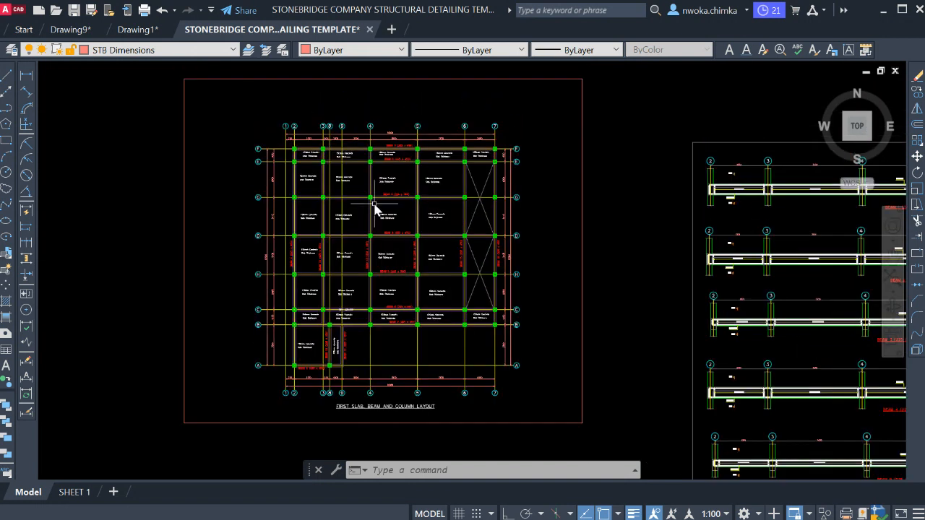
{"action": "middle_click_drag", "start_coordinate": [410, 186], "coordinate": [411, 177]}
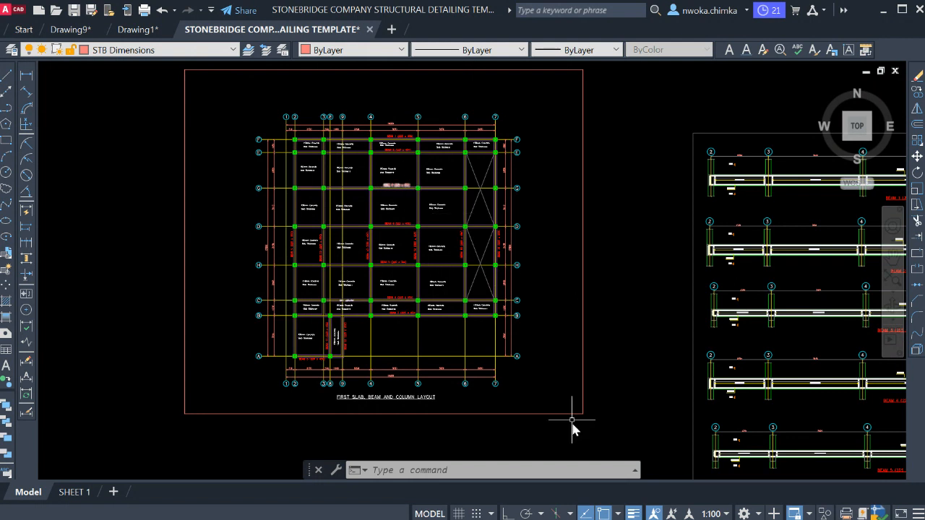